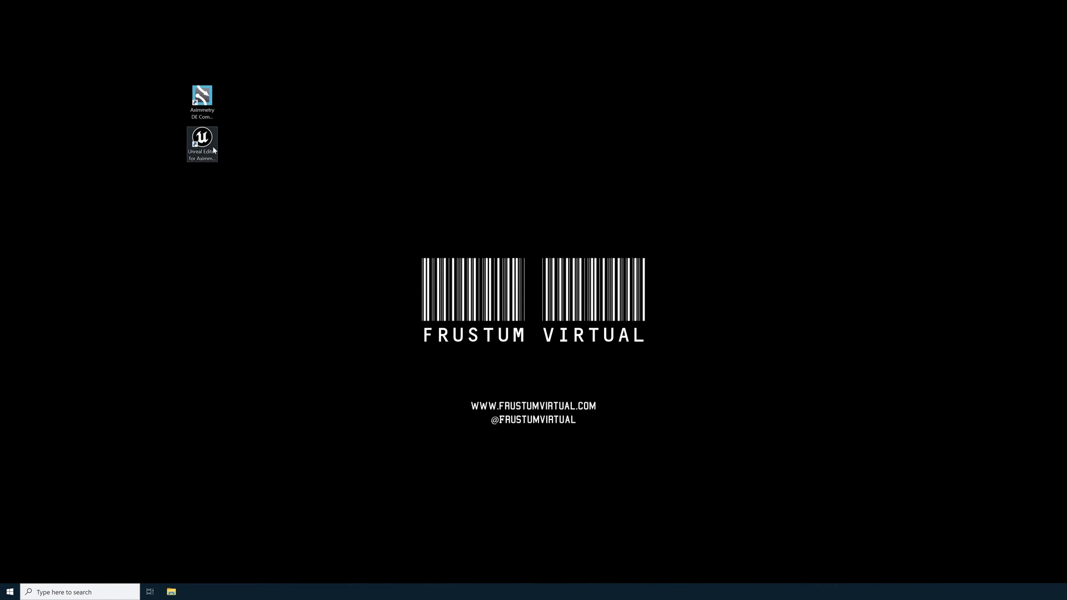
Step: Launch Unreal Editor for Aximmetry from its desktop shortcut
click(194, 154)
double_click(205, 142)
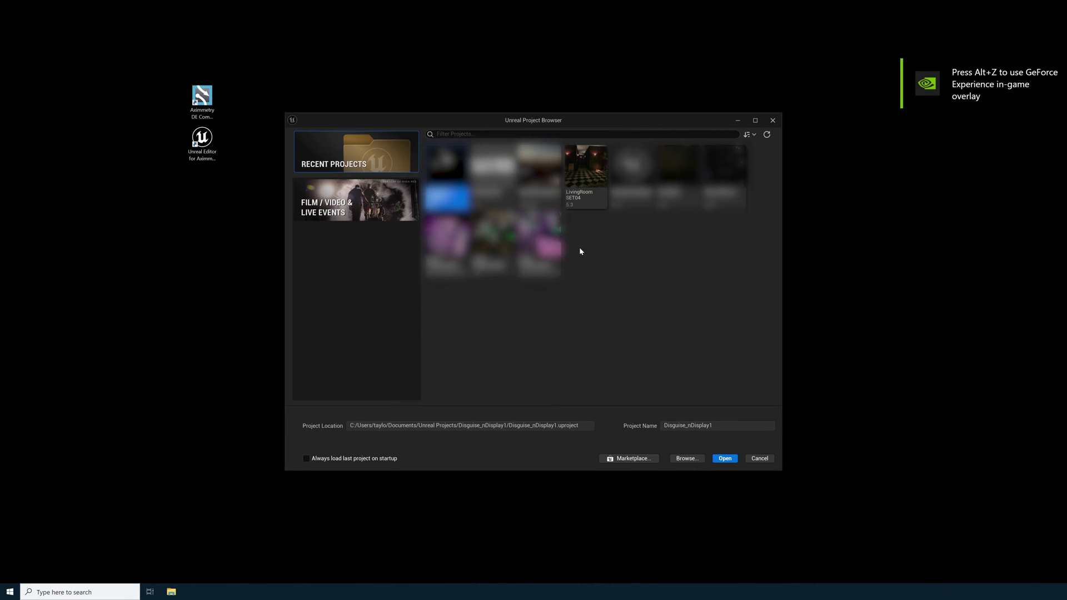
Step: Open LivingRoomSET04 from the Project Browser as a copy, leaving the original unconverted
click(576, 199)
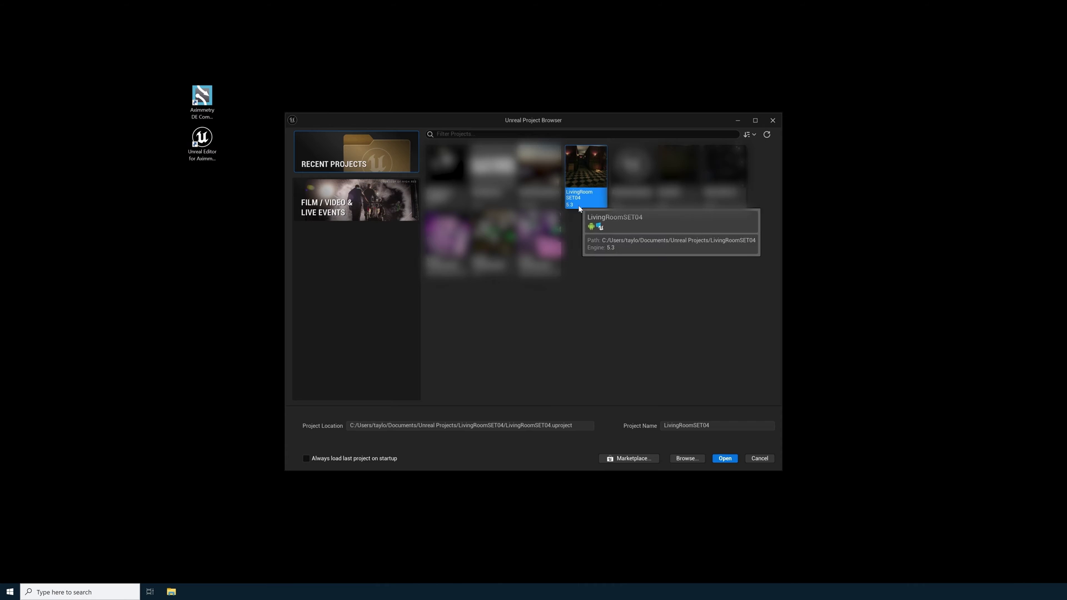
double_click(585, 172)
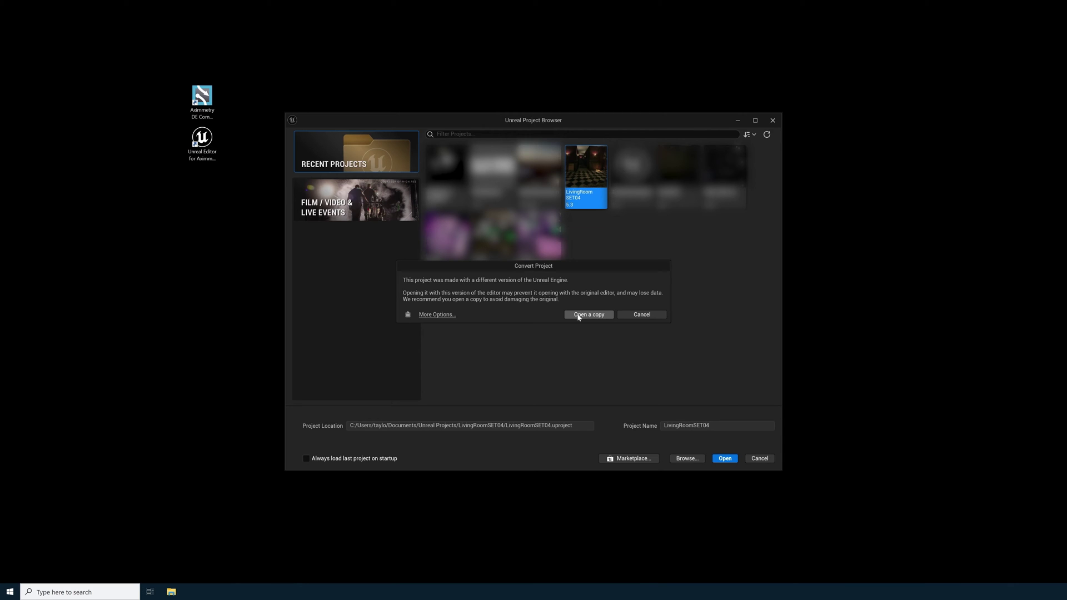
click(578, 316)
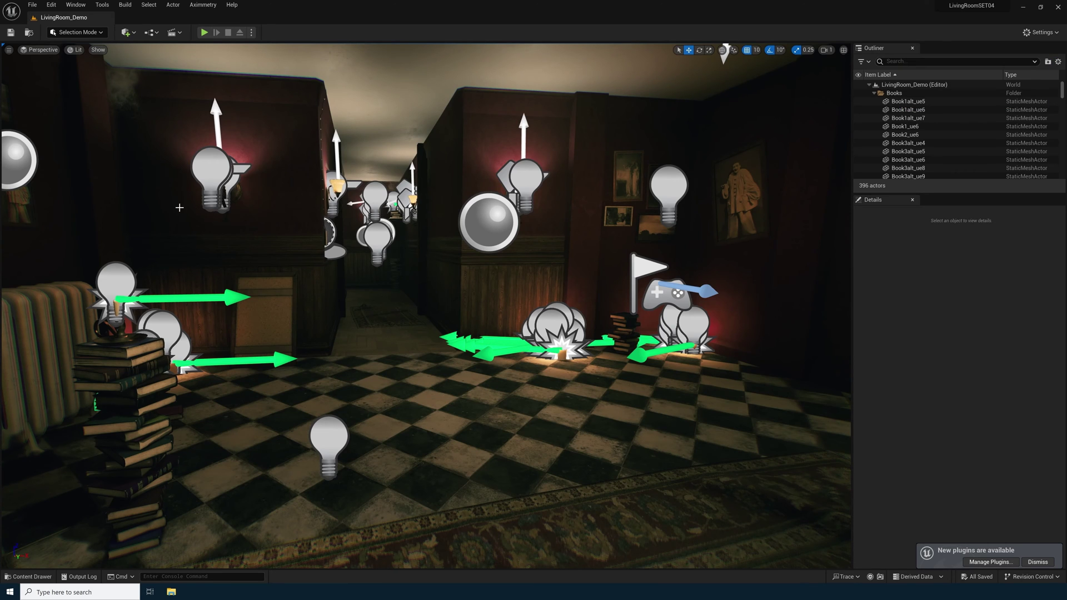
Step: Load the UE4 Classic Layout from Window > Load Layout
click(76, 5)
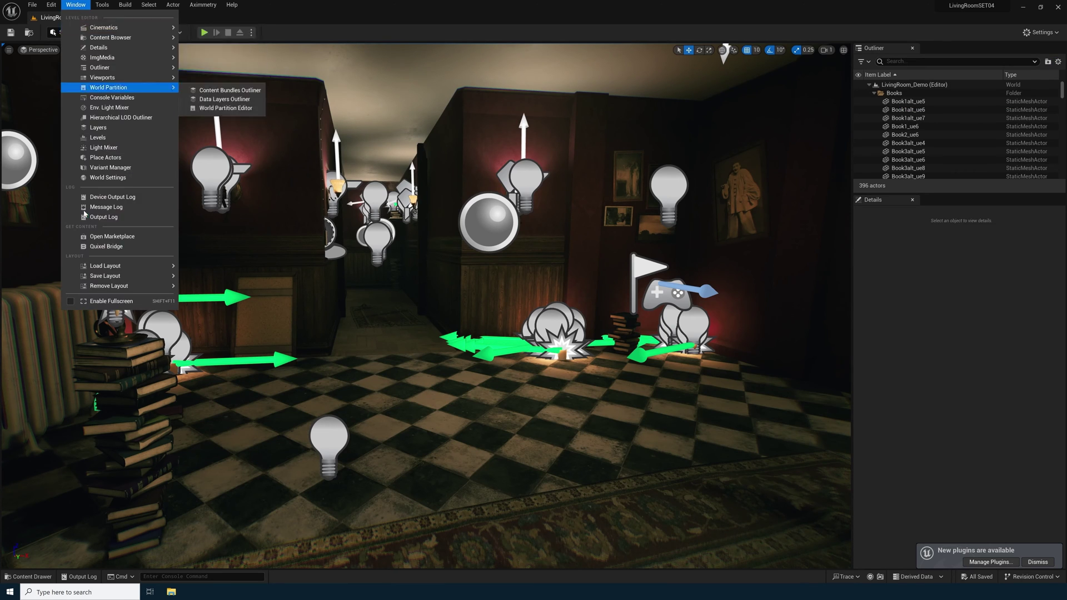
mouse_move(113, 265)
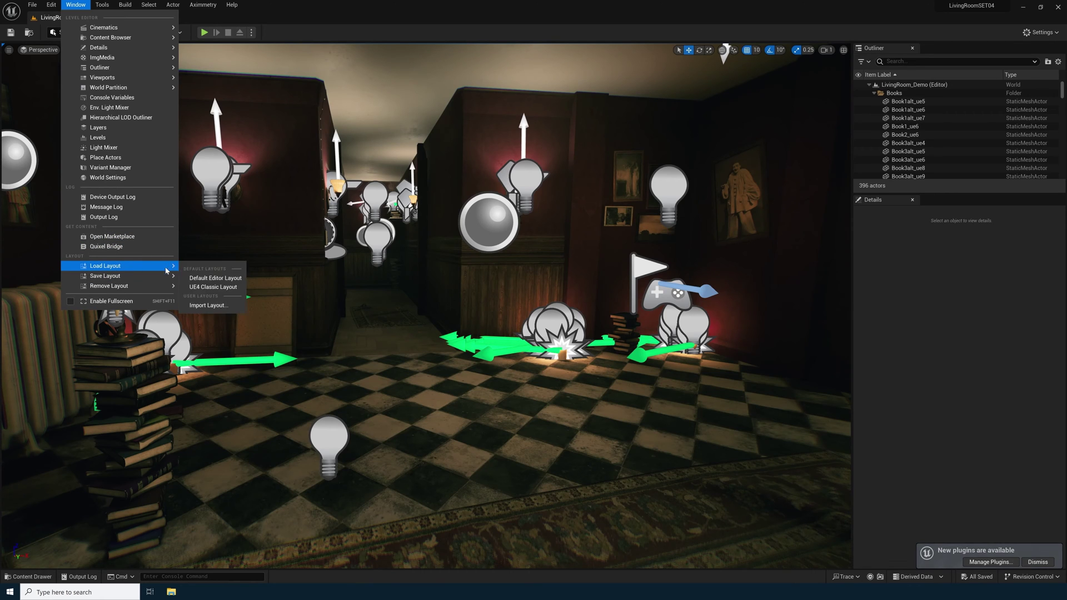
mouse_move(172, 276)
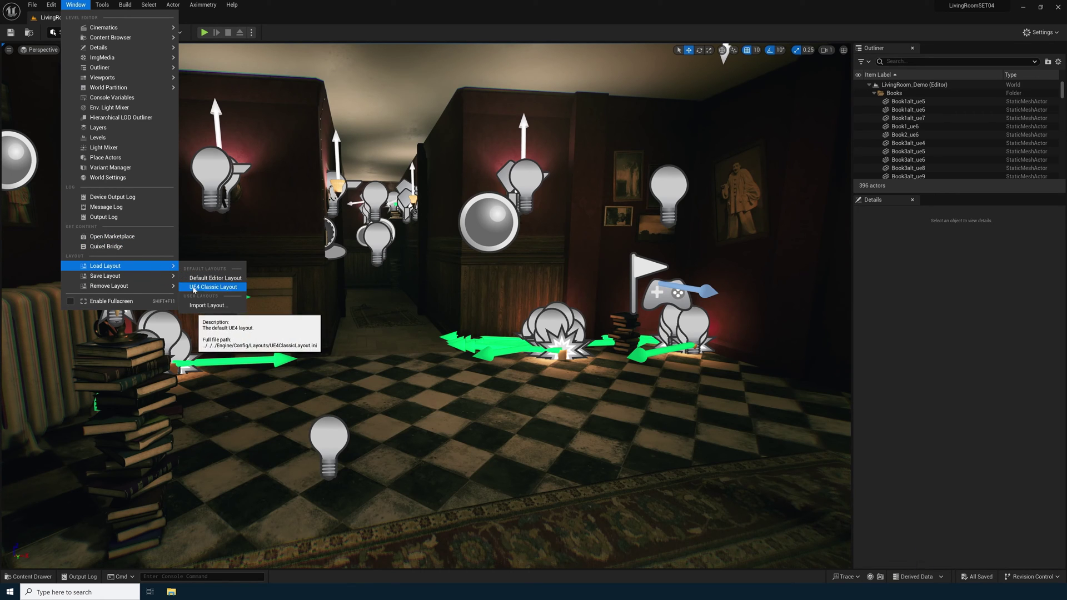
click(209, 288)
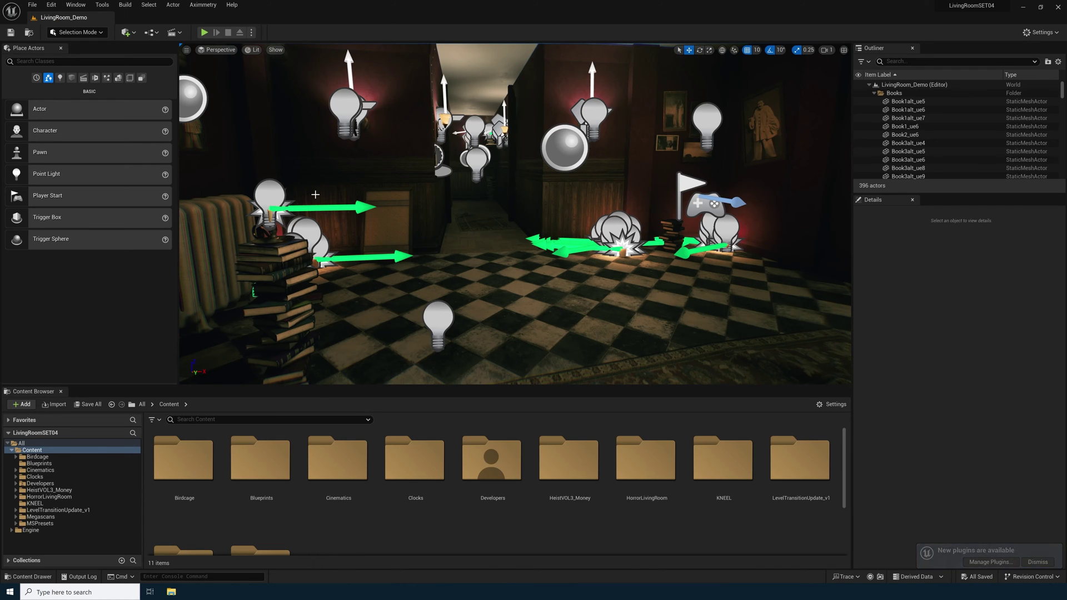
Step: Add the Green camera (virtual + tracked, 1-3 billboards) via Aximmetry > Add Camera
click(202, 6)
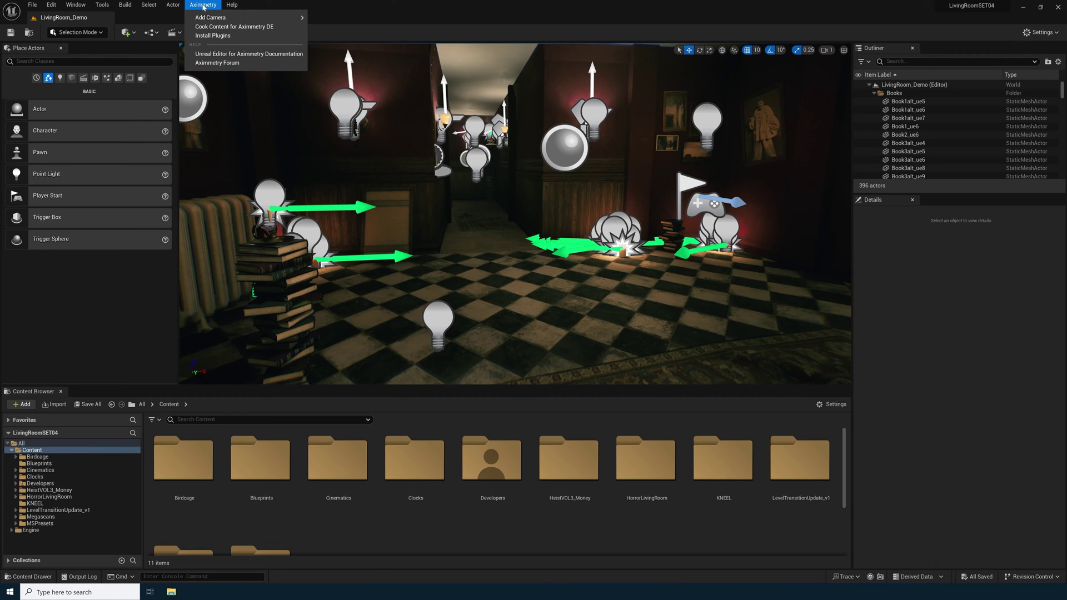
mouse_move(201, 18)
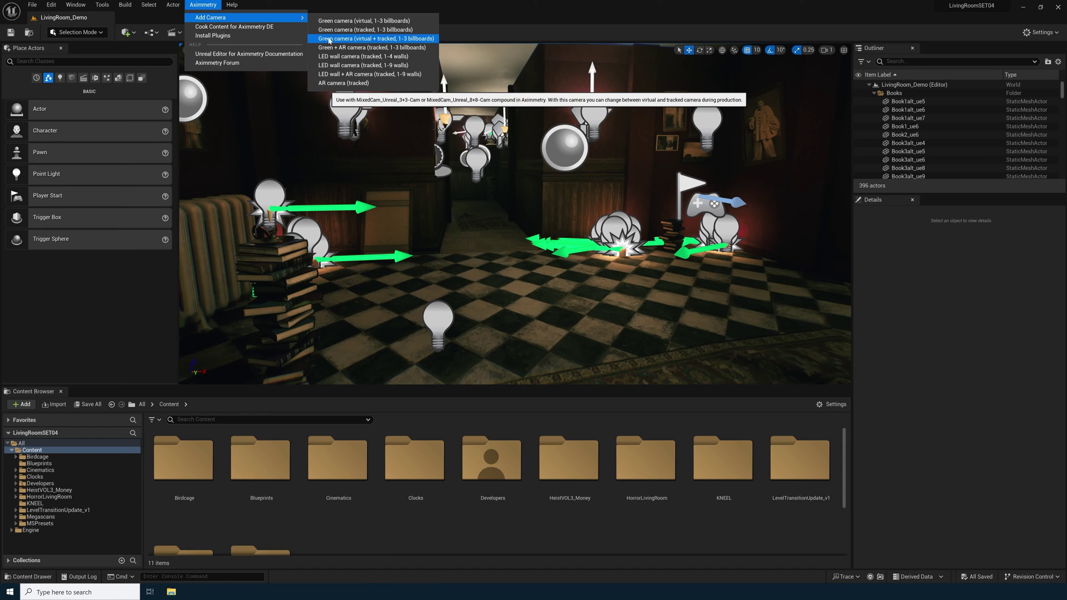
click(380, 39)
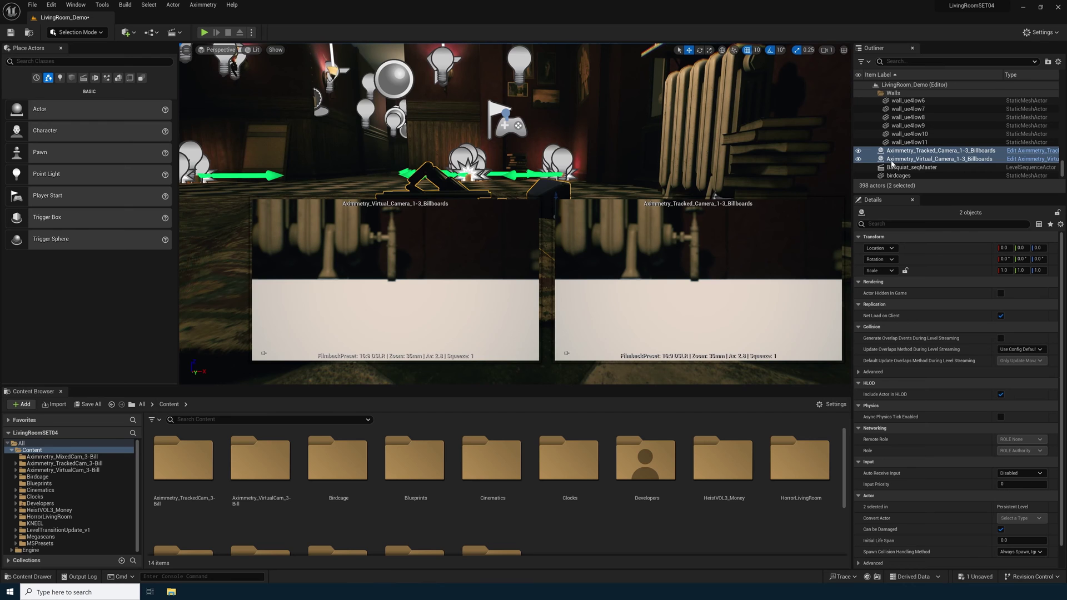
right_drag(639, 145, 516, 185)
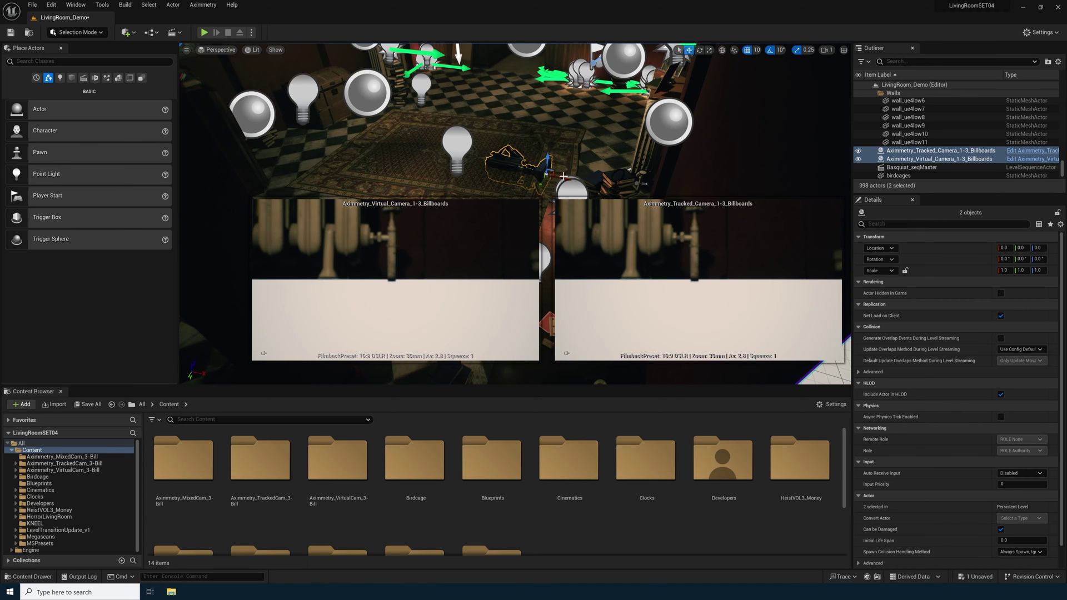
drag(563, 179, 515, 139)
key(e)
key(w)
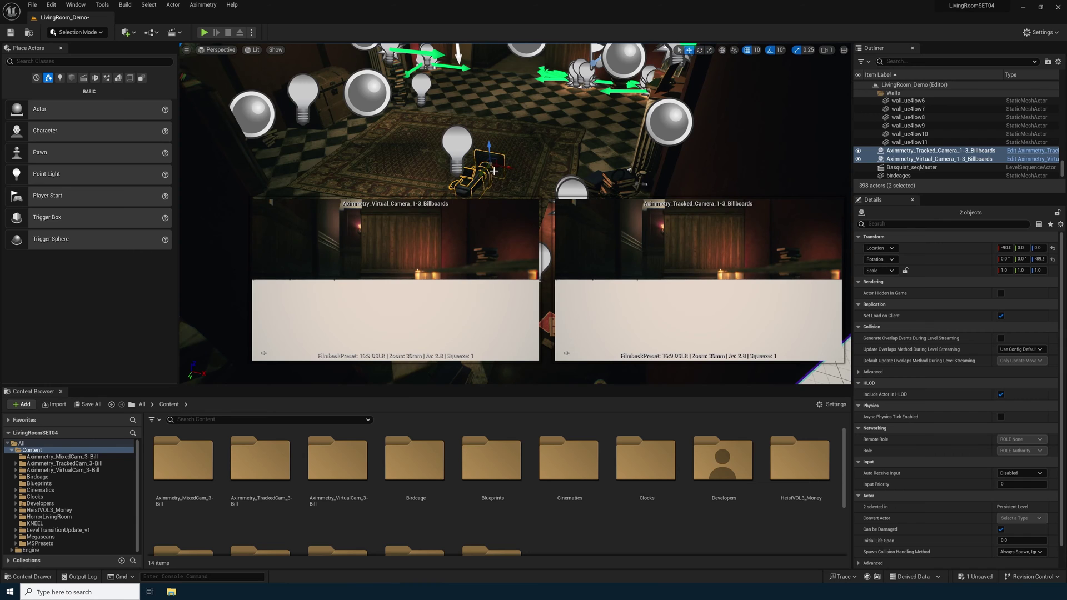
drag(464, 184, 347, 161)
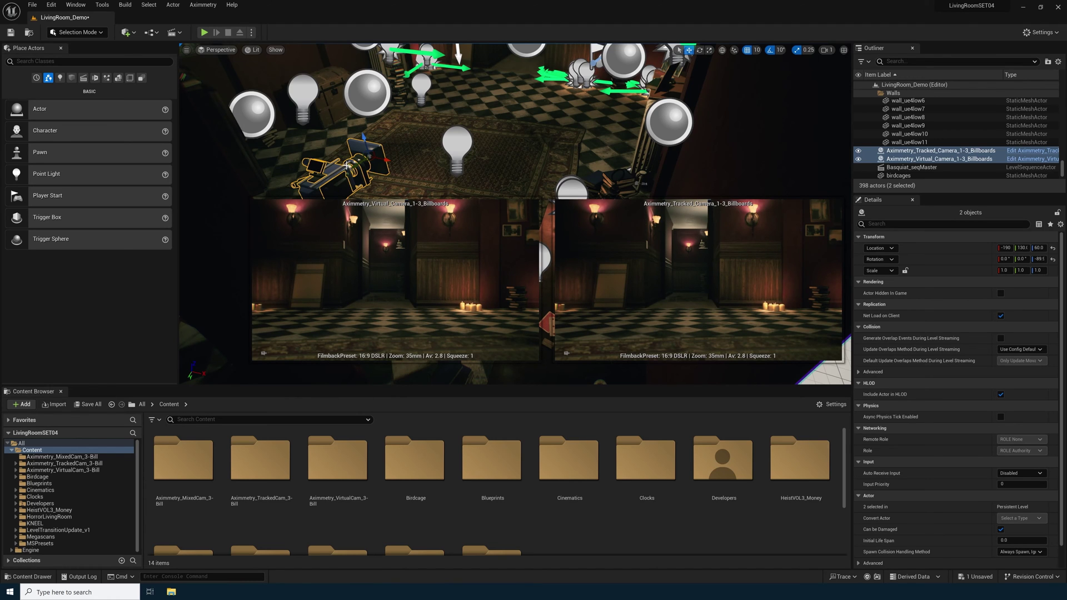
right_drag(430, 145, 410, 142)
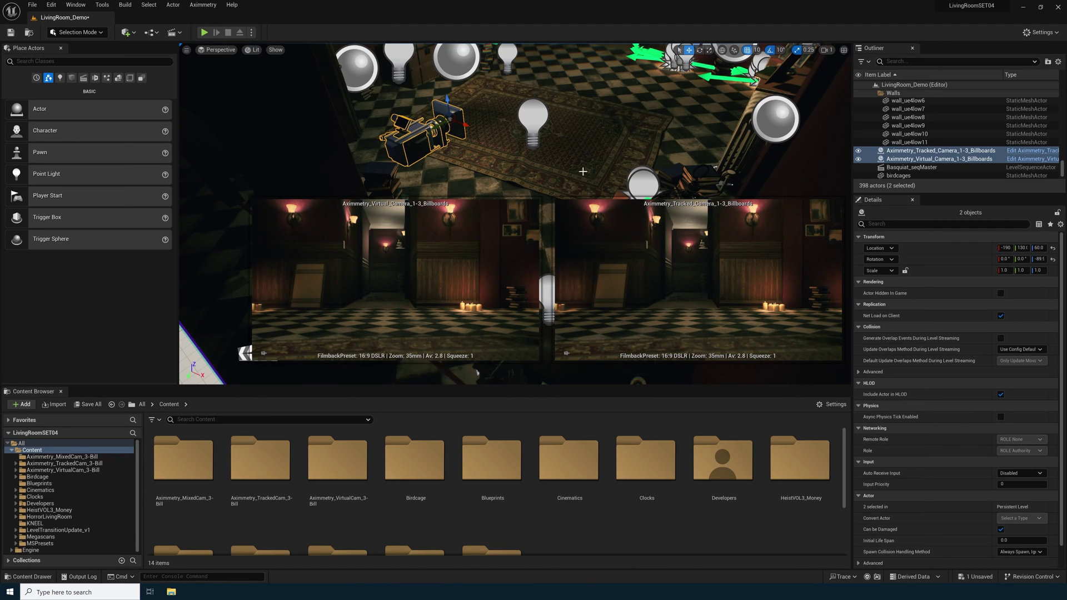
click(1052, 248)
click(1053, 259)
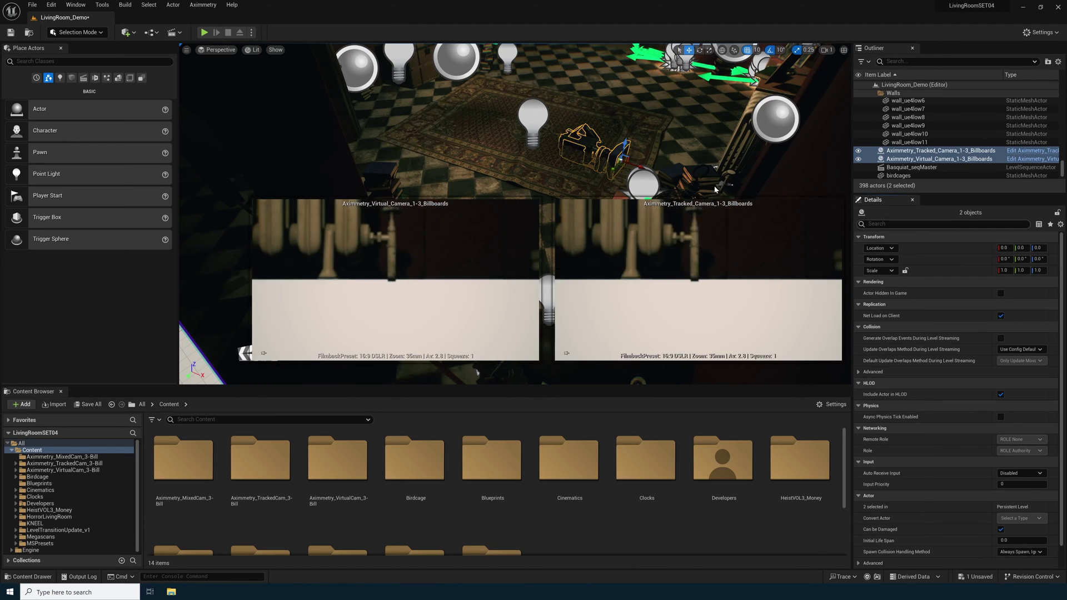
right_drag(582, 146, 559, 140)
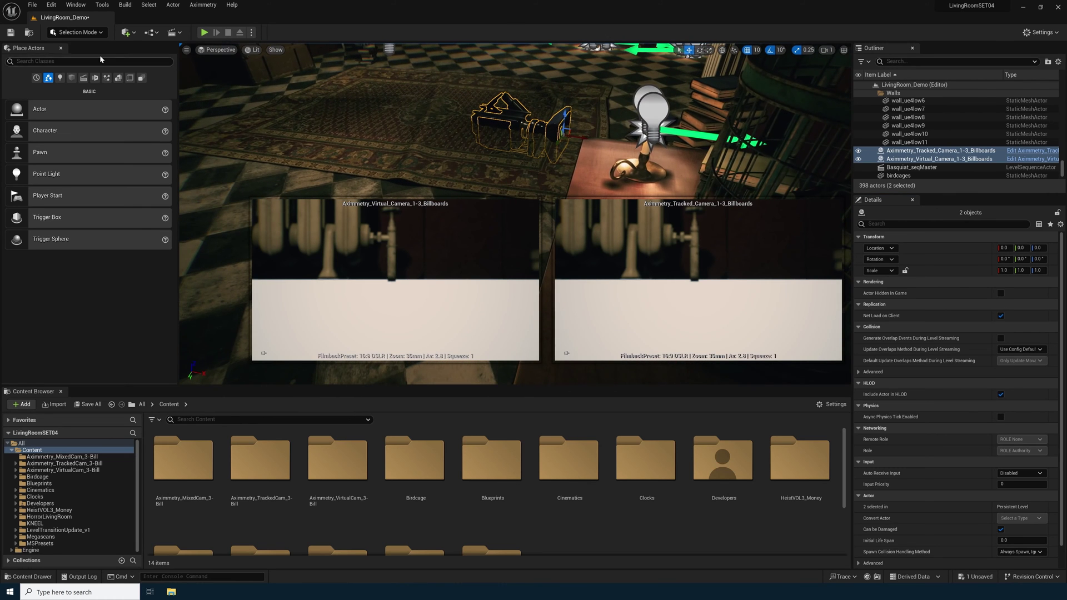
Step: In Project Settings, set Custom Depth-Stencil Pass to Enabled with Stencil
click(52, 6)
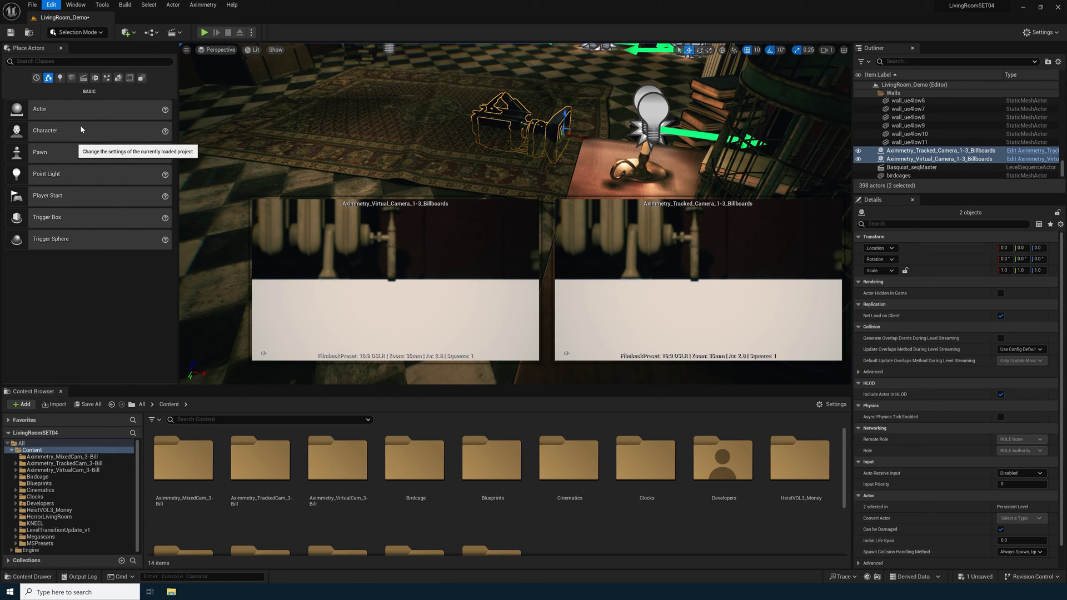
click(80, 129)
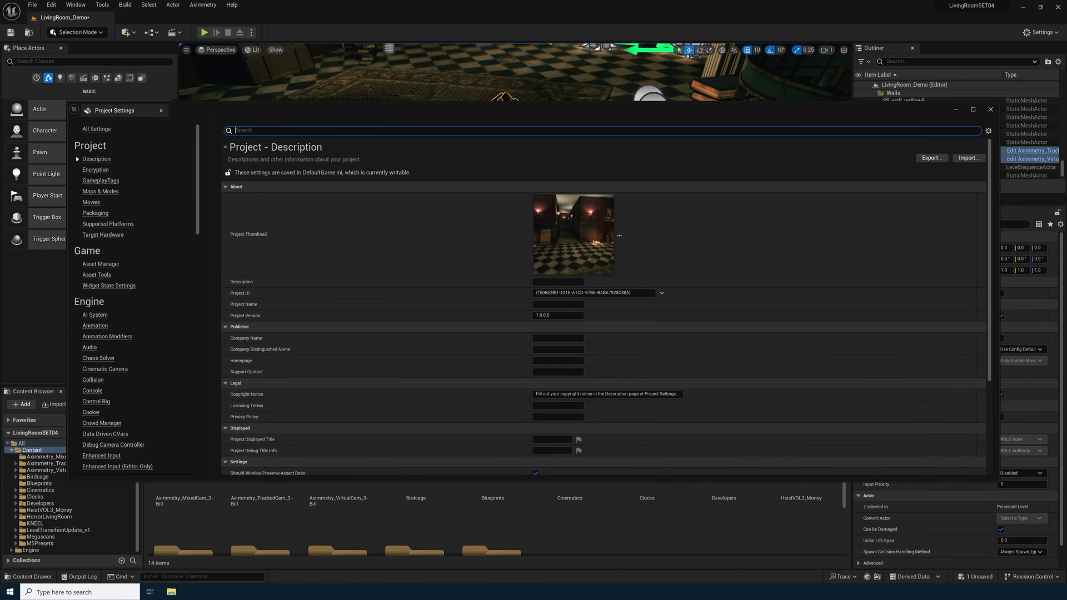
text(sten)
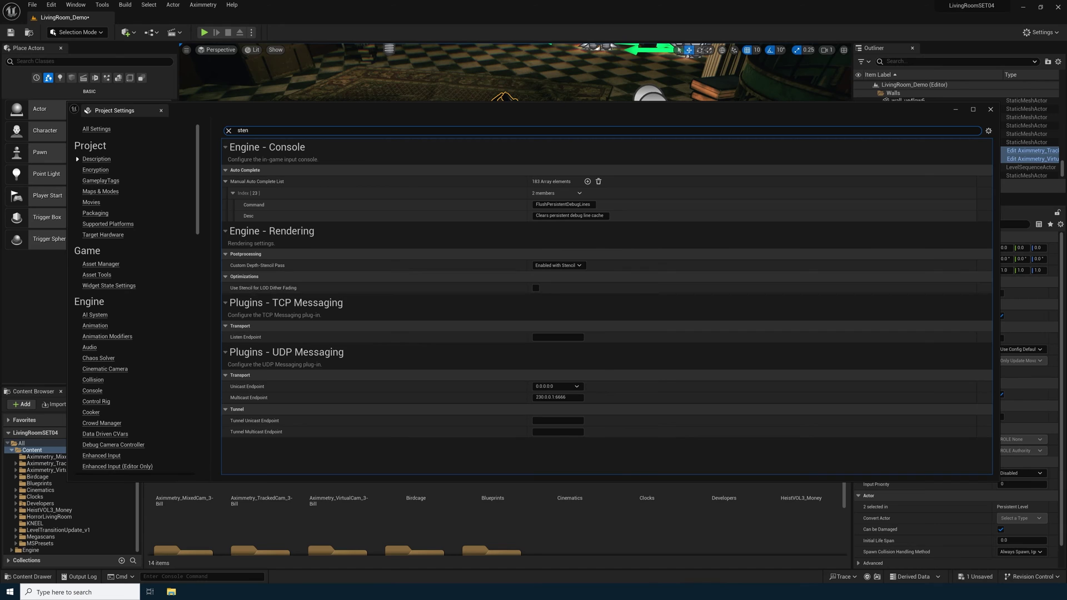
text(cil)
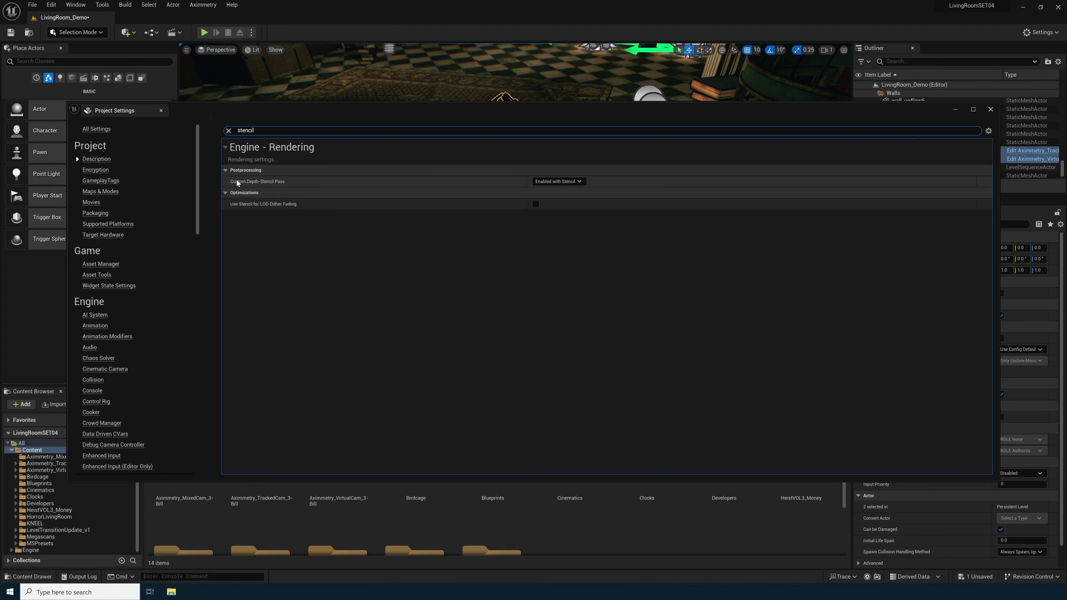
mouse_move(284, 183)
click(557, 181)
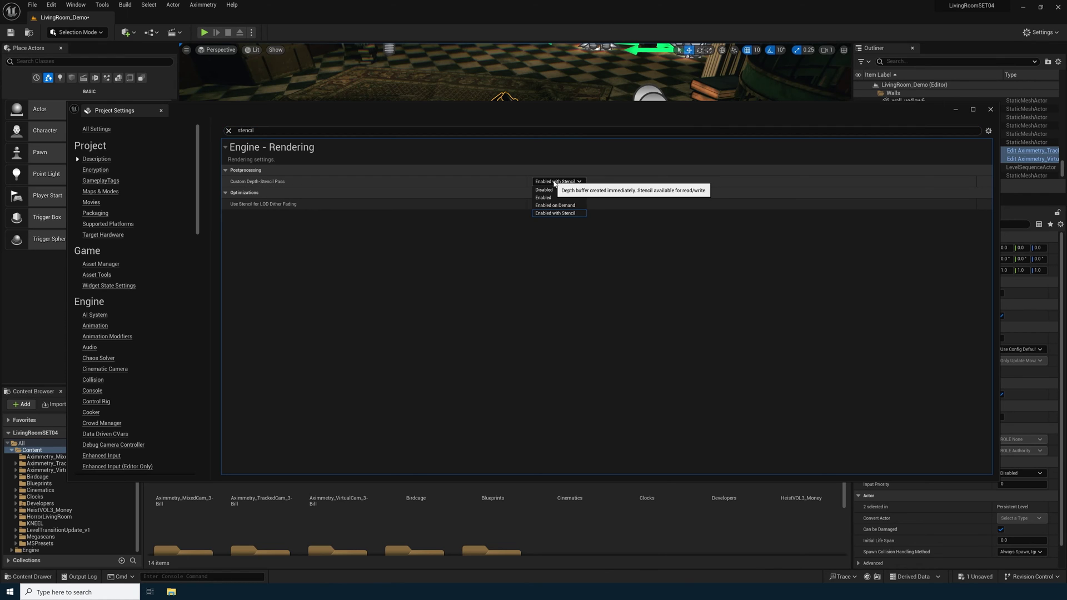
click(559, 214)
Step: Search 'planar' to check planar-reflection global clip plane support, then clear the search
double_click(246, 130)
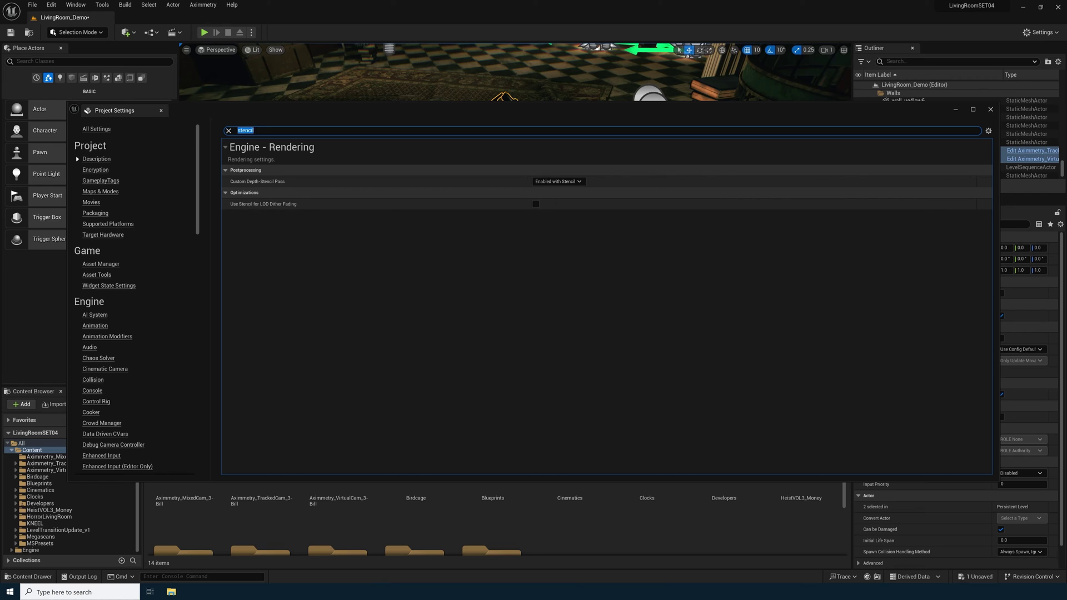
text(planar)
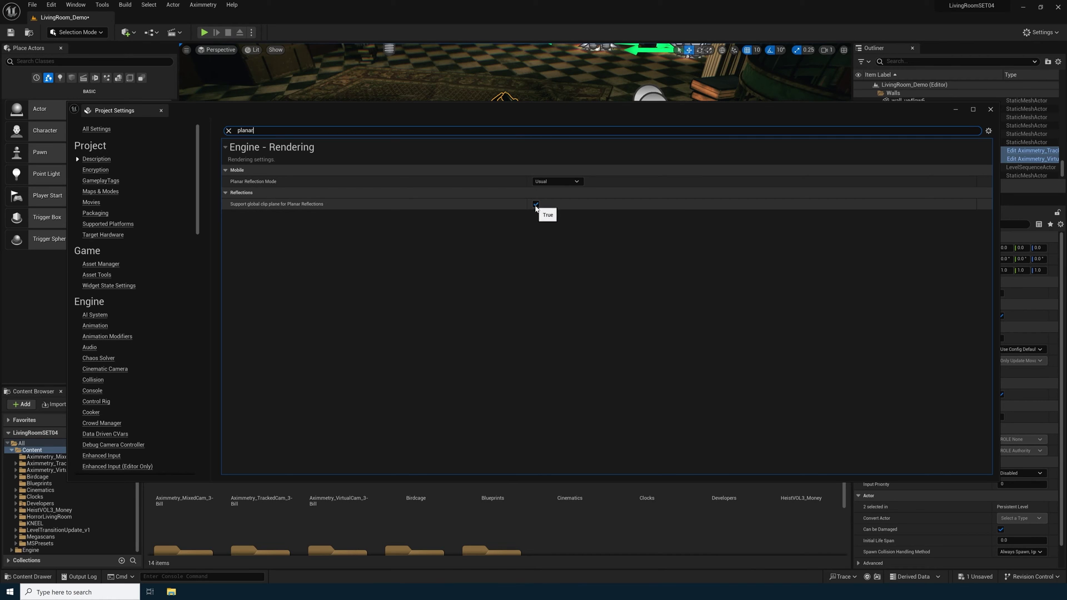
click(228, 131)
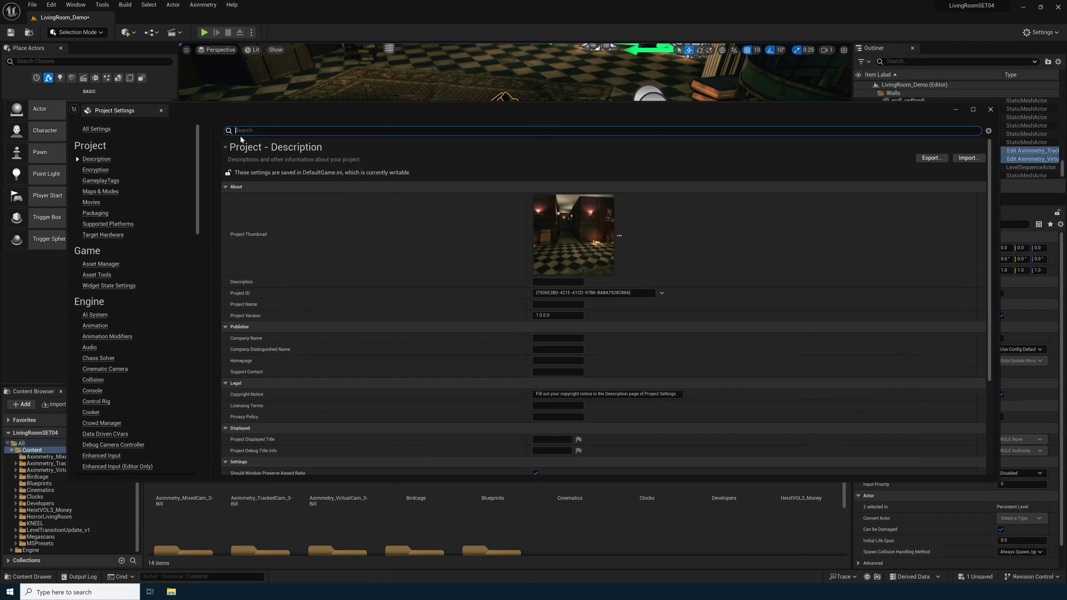
Step: In Maps & Modes, create a new AximmetryMode game mode with Default Pawn Class set to None
click(94, 193)
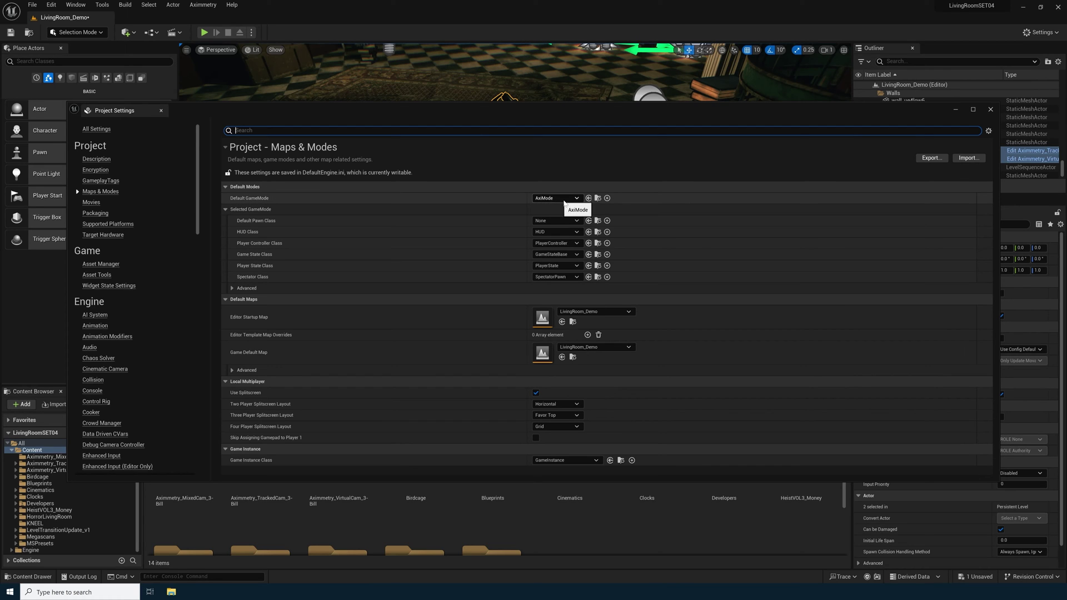
click(226, 188)
click(226, 189)
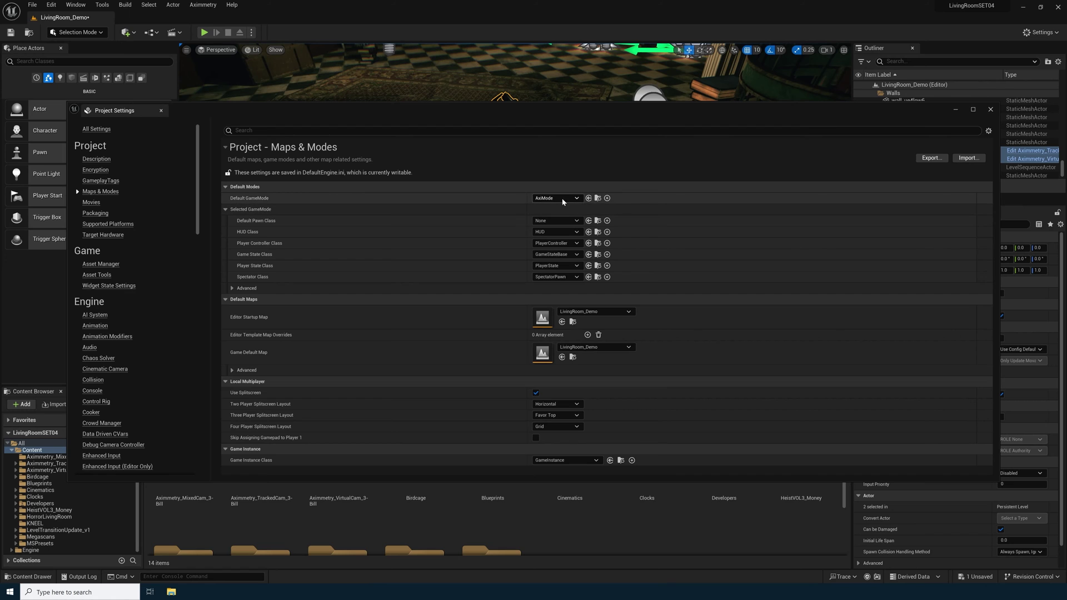
click(608, 201)
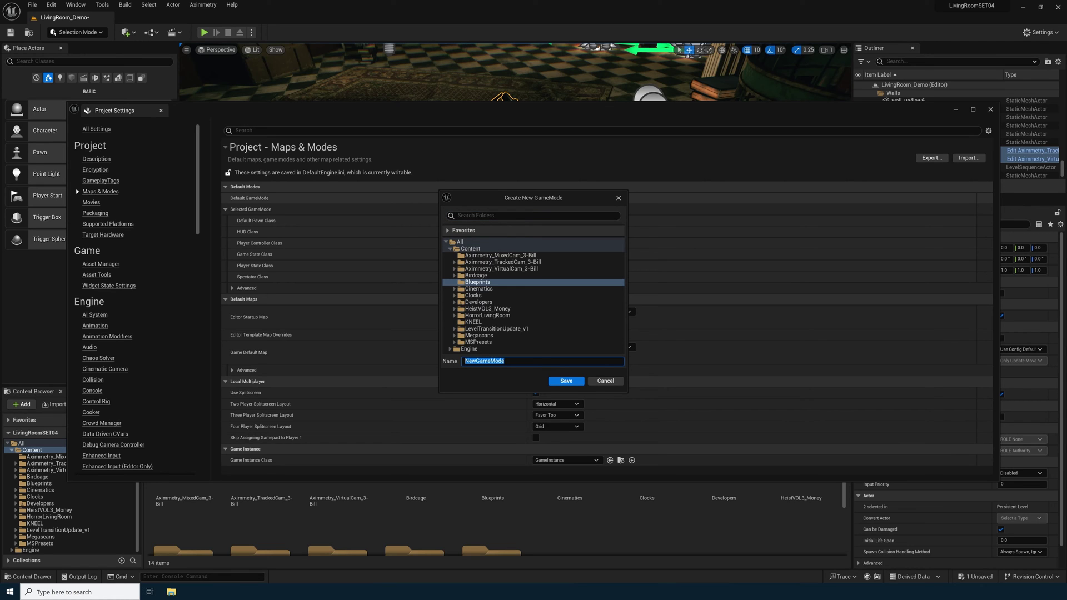
text(Aximmetry)
click(563, 382)
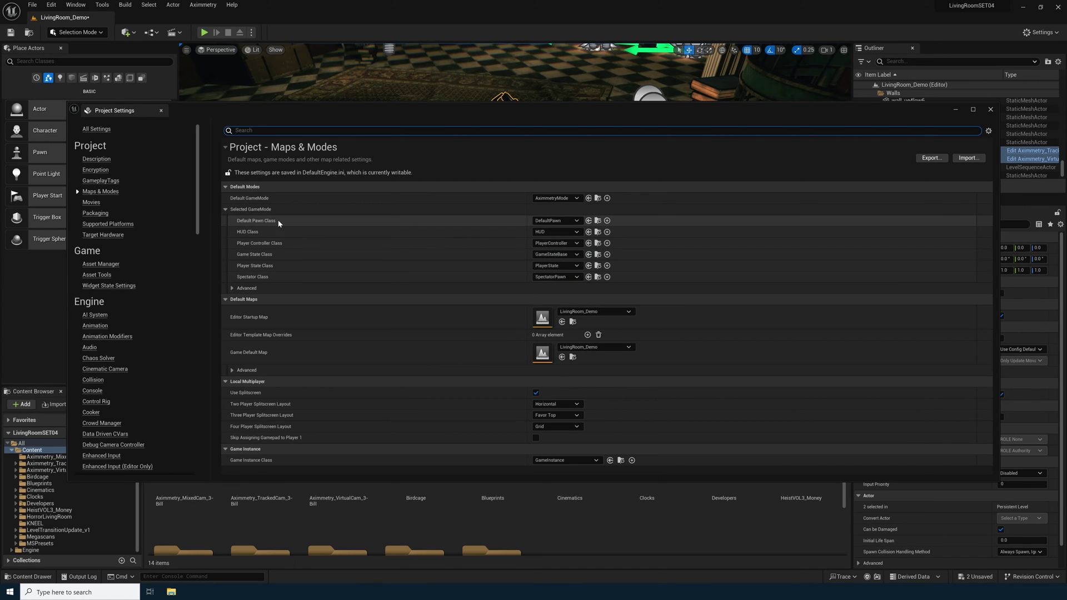
click(556, 221)
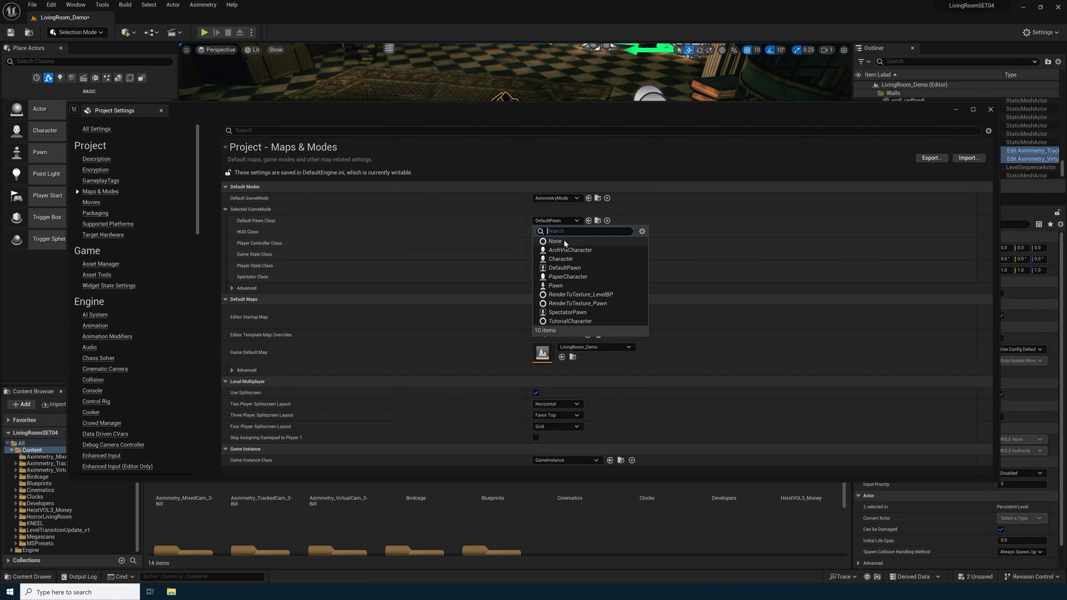
click(566, 243)
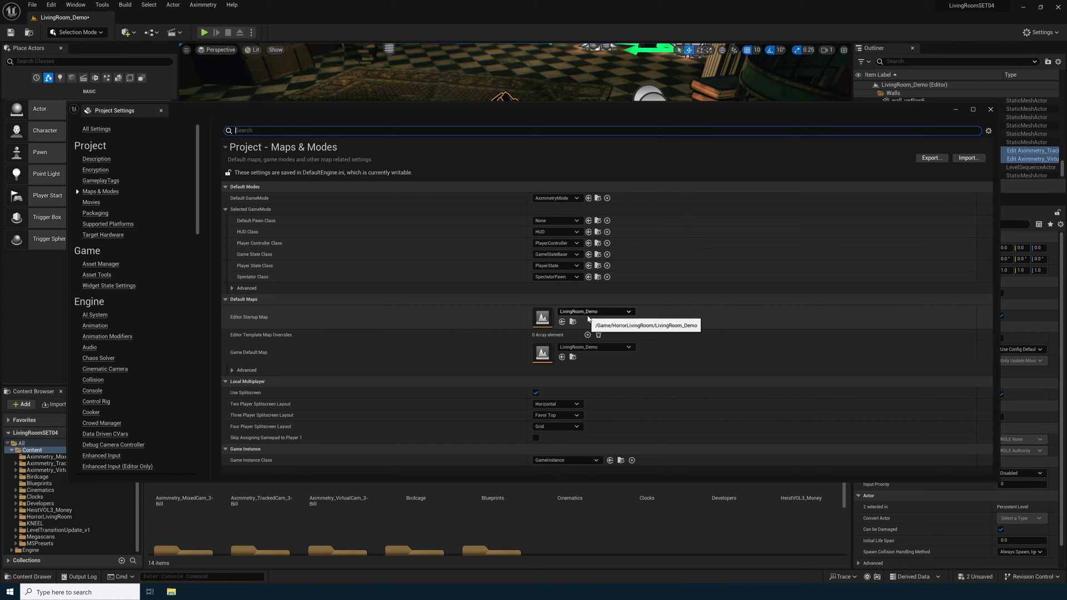
Step: Reposition the Project Settings window and switch to the Packaging page
drag(554, 106, 552, 140)
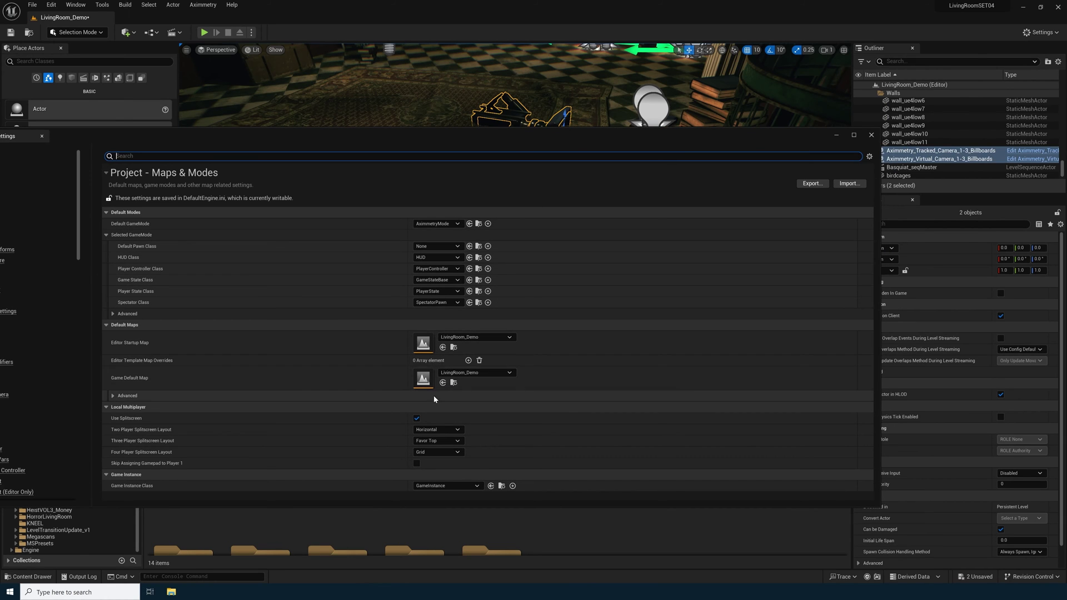
drag(196, 138, 290, 77)
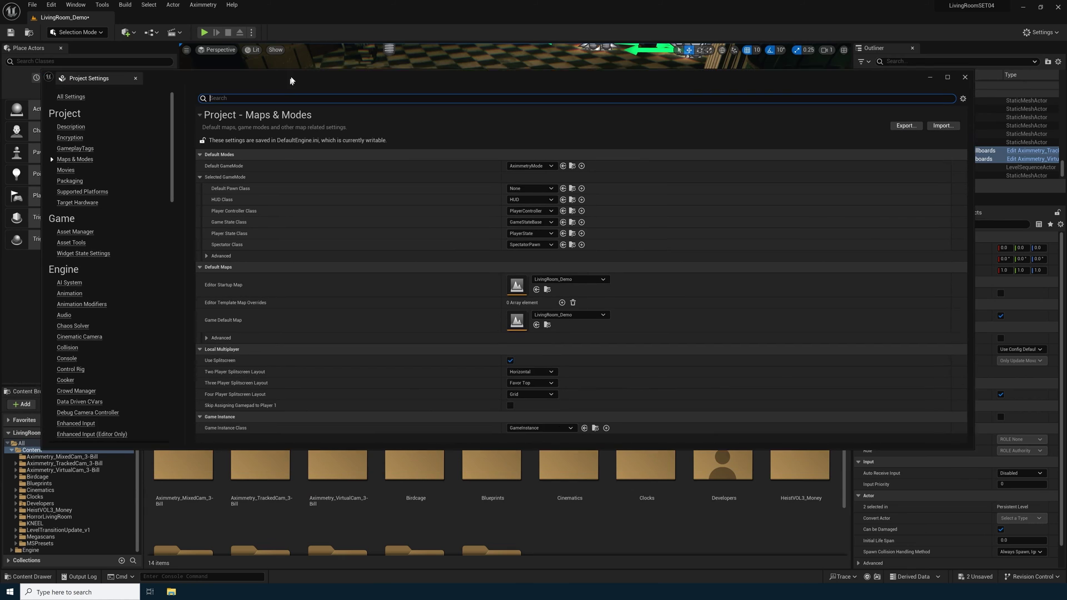
click(64, 180)
Step: Expand advanced Packaging options and scroll to the list of maps to include in a packaged build
scroll(304, 305, down, 5)
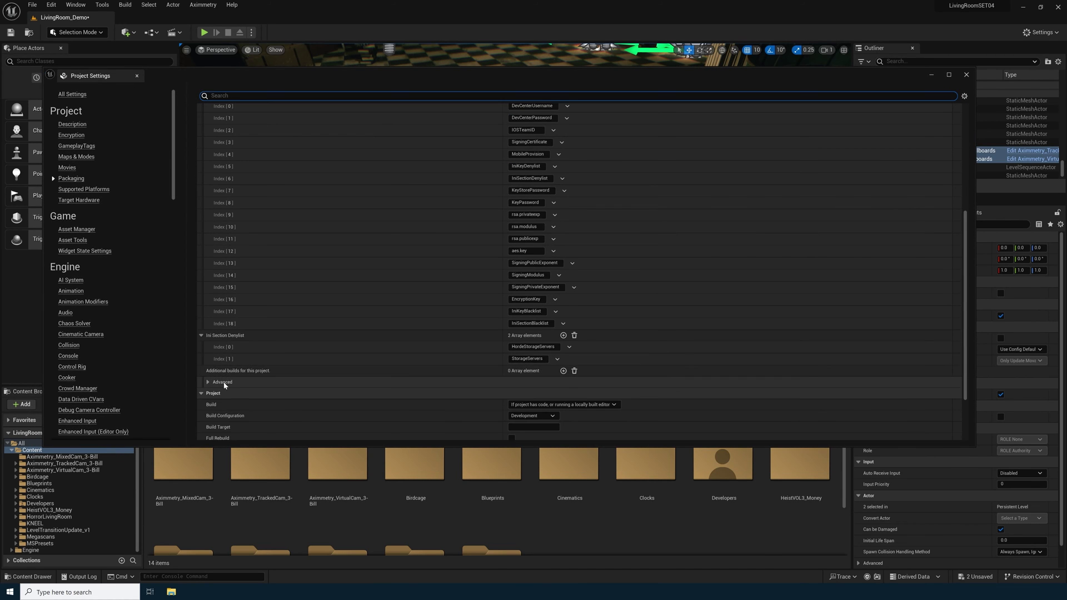
click(208, 383)
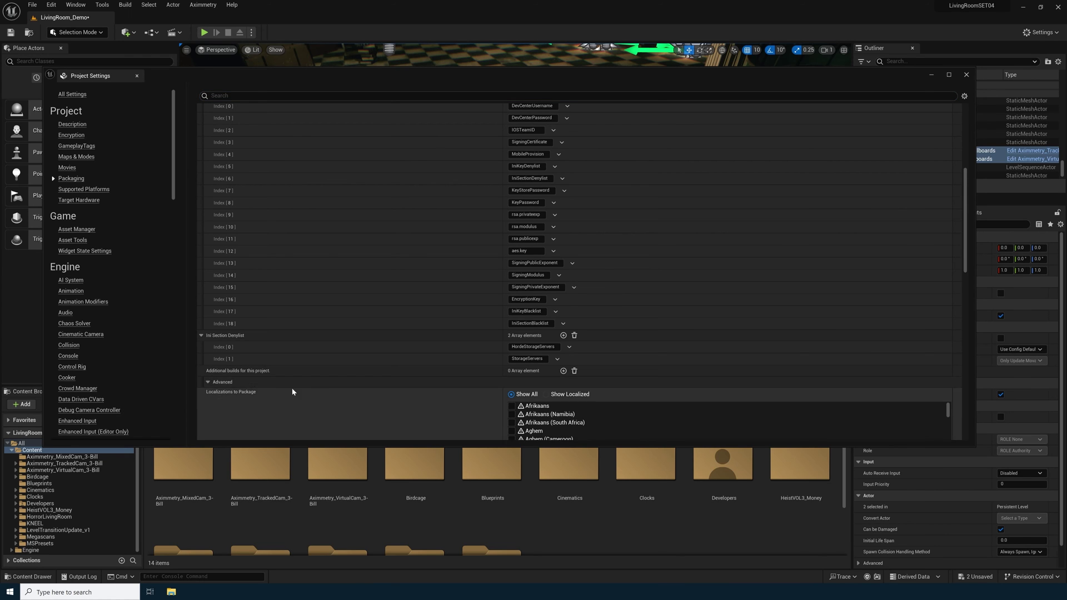
scroll(208, 356, down, 3)
scroll(328, 356, down, 6)
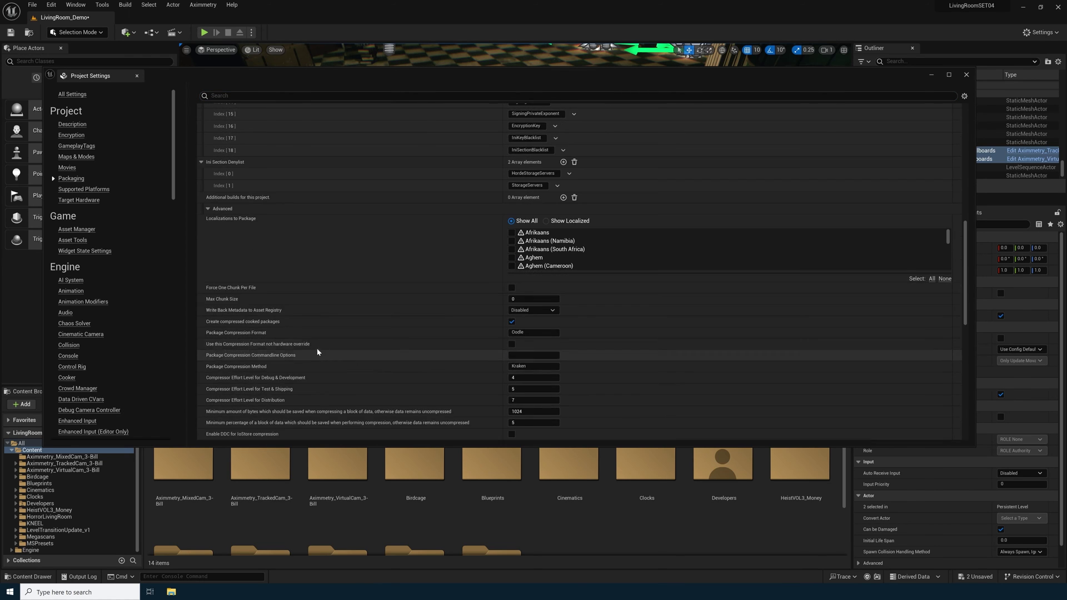
scroll(252, 360, down, 2)
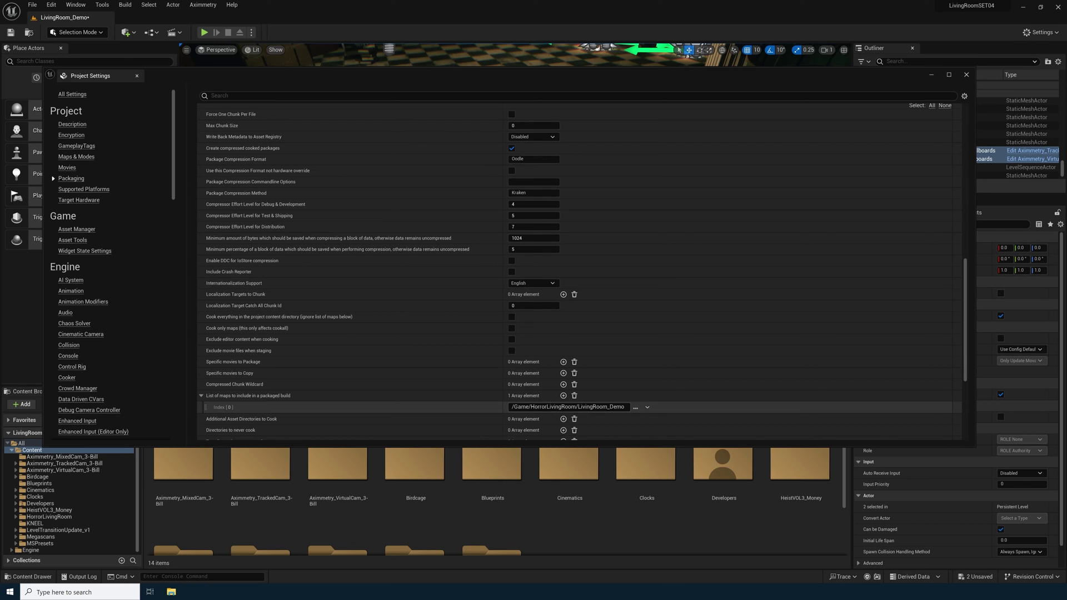
Step: Add LivingRoom_Demo.umap from LivingRoomSET04 5.3 > Content > HorrorLivingRoom to the packaged maps list
click(636, 409)
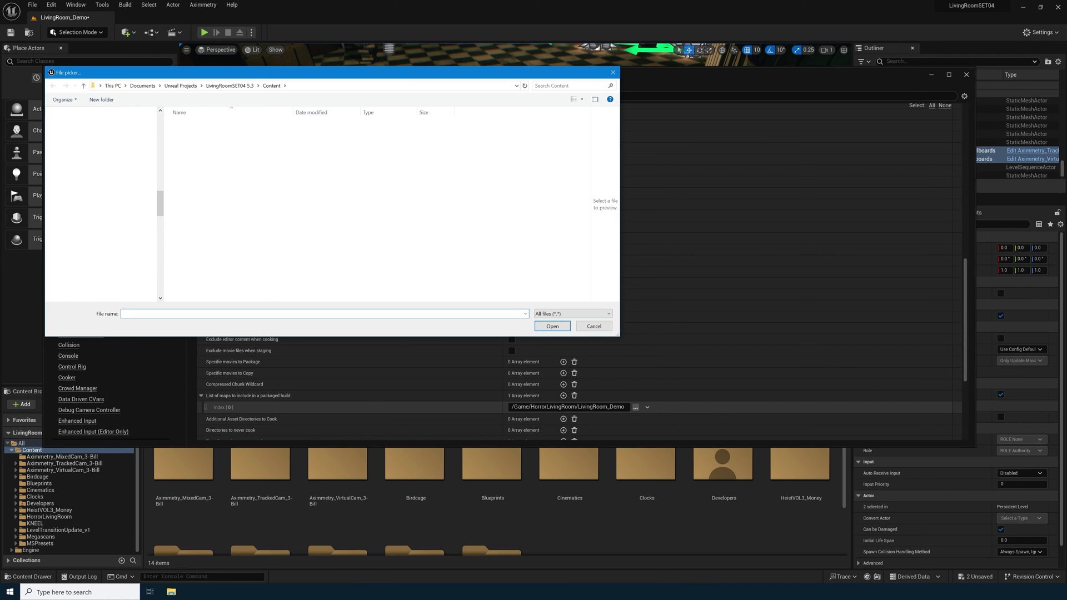
scroll(80, 146, up, 5)
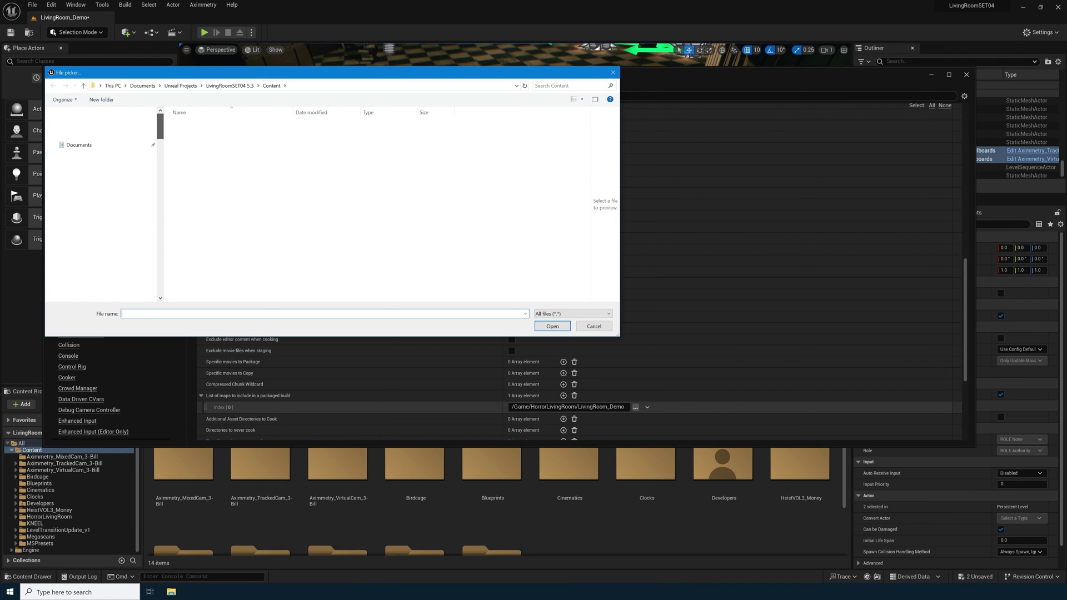
click(80, 145)
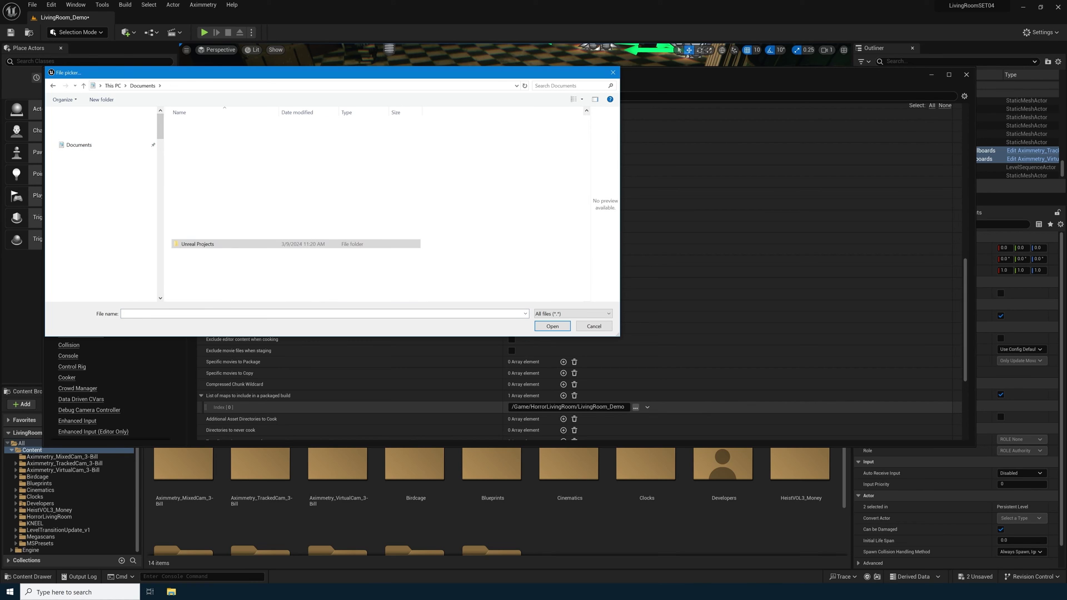
double_click(181, 245)
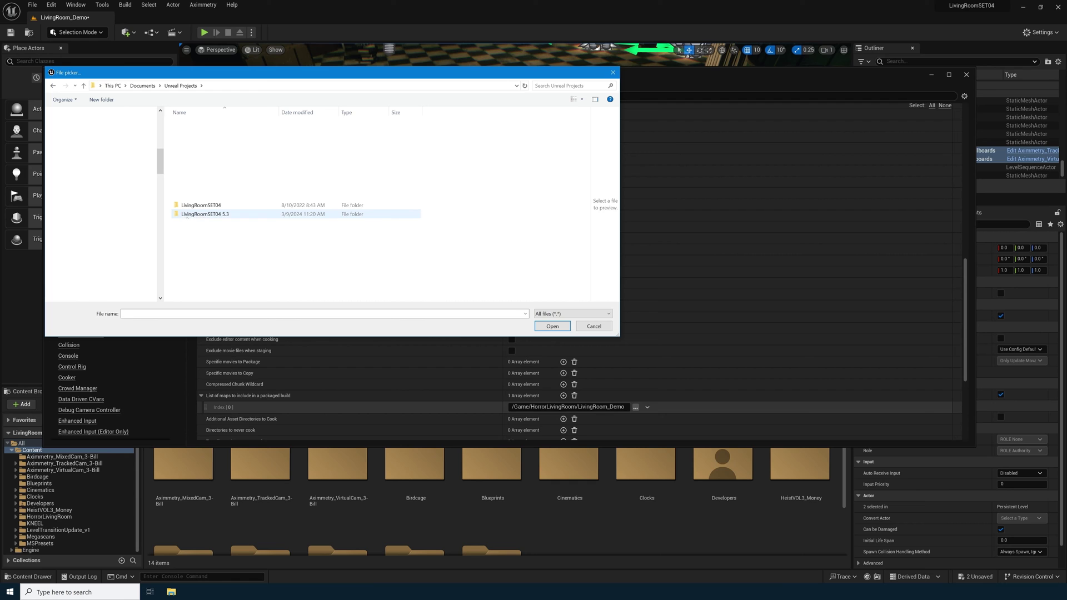
click(192, 215)
double_click(189, 215)
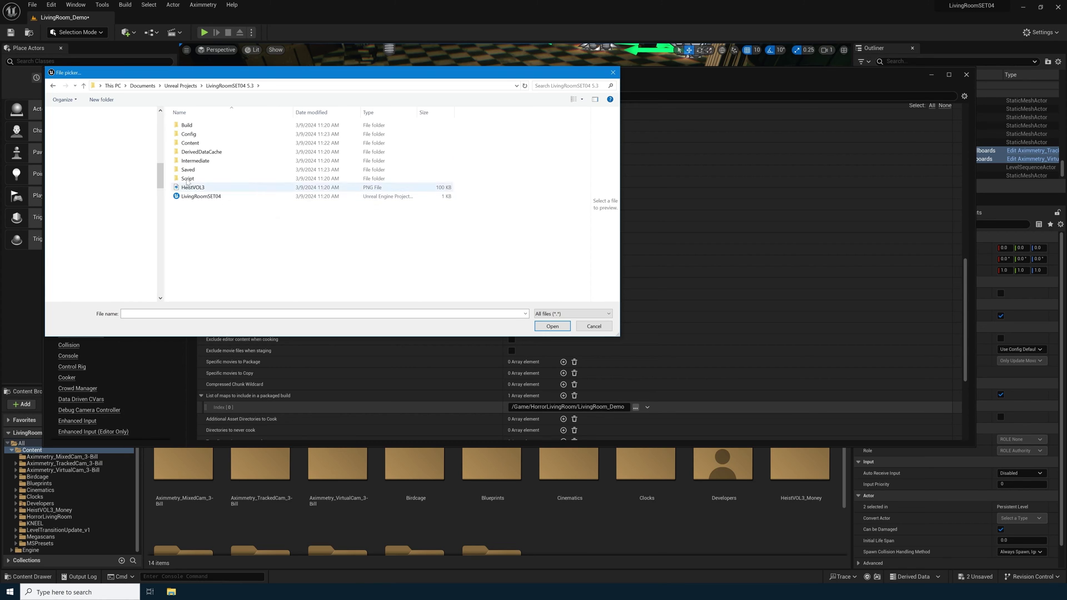
double_click(190, 143)
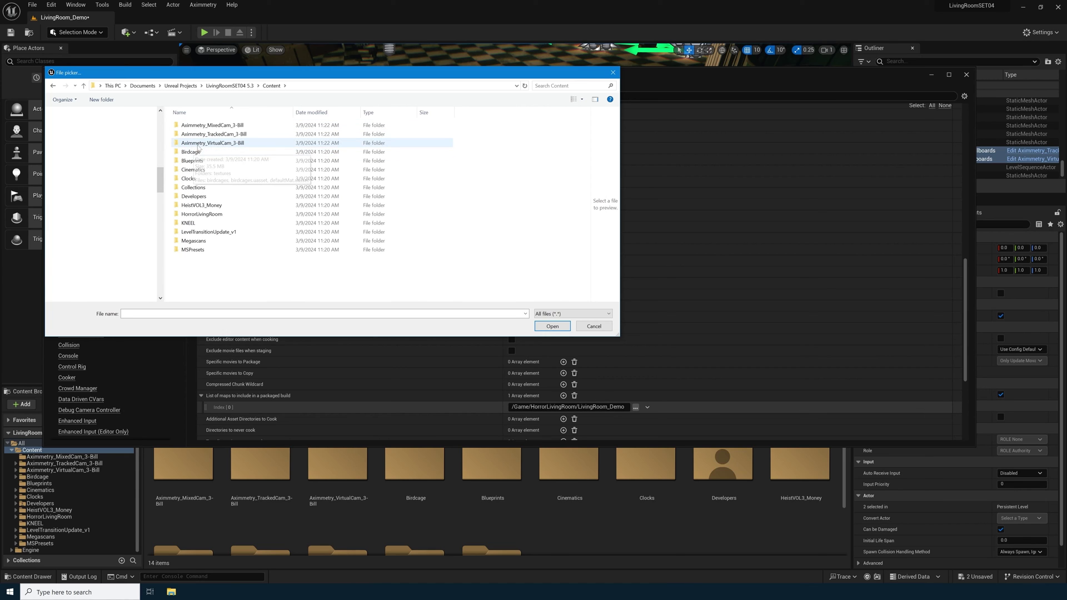
double_click(188, 216)
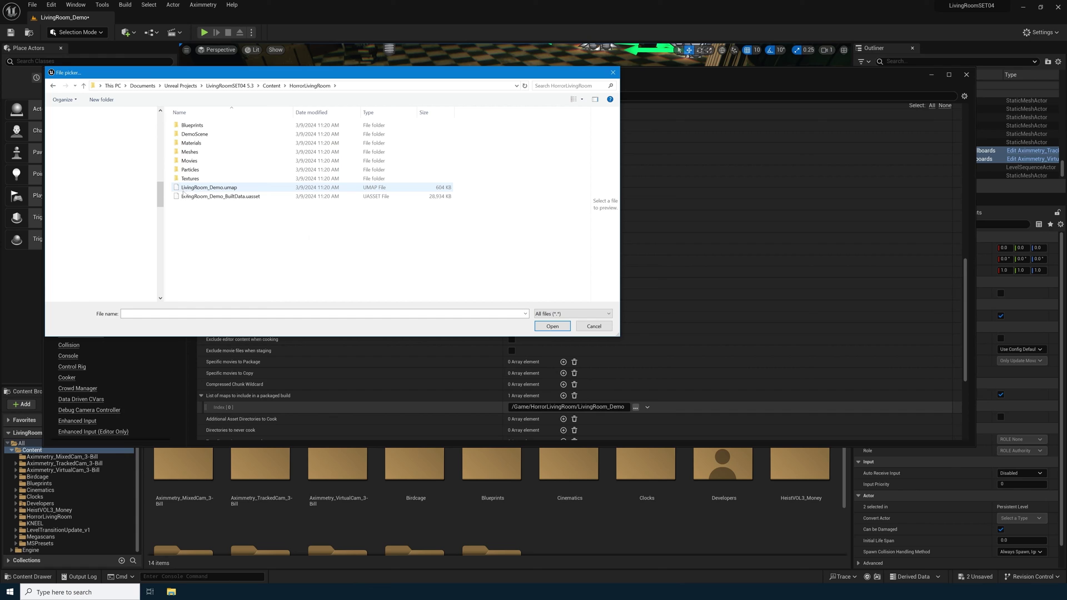
click(220, 189)
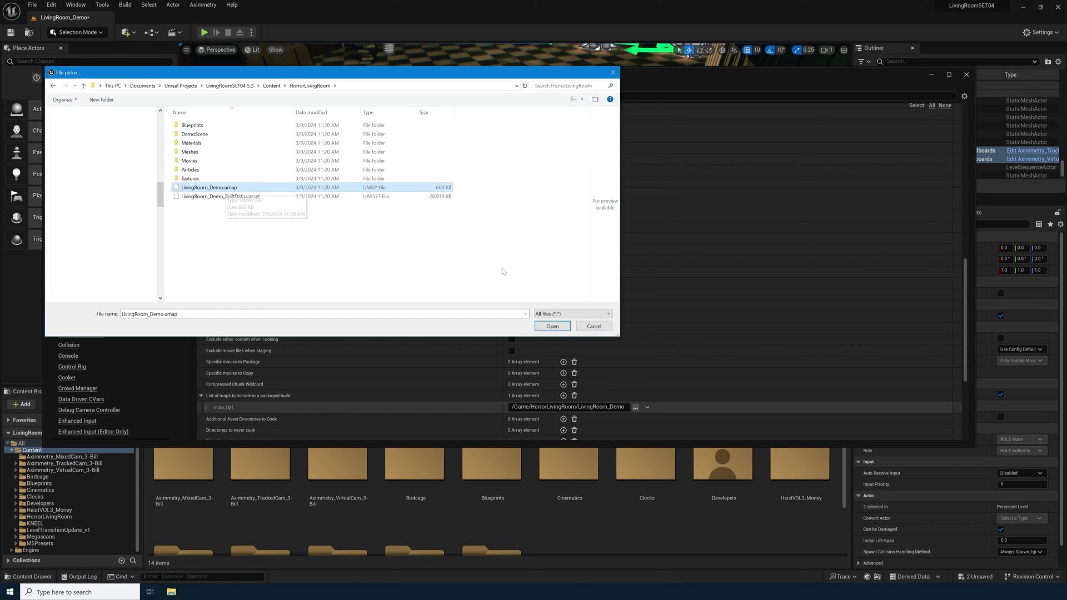
click(550, 327)
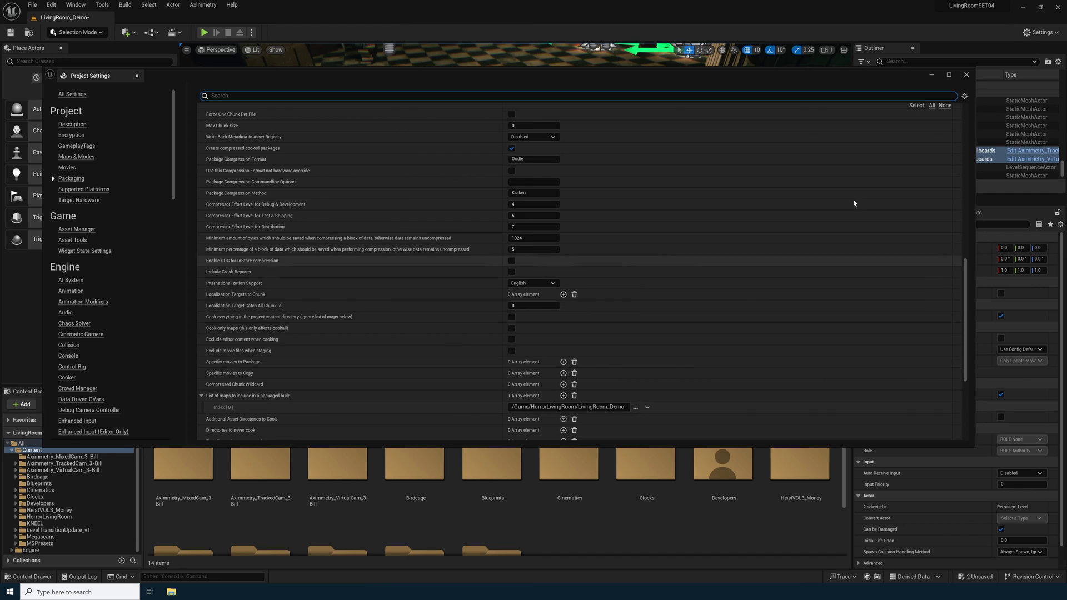
Step: Close the Project Settings window to return to the LivingRoom_Demo level
drag(829, 75, 812, 75)
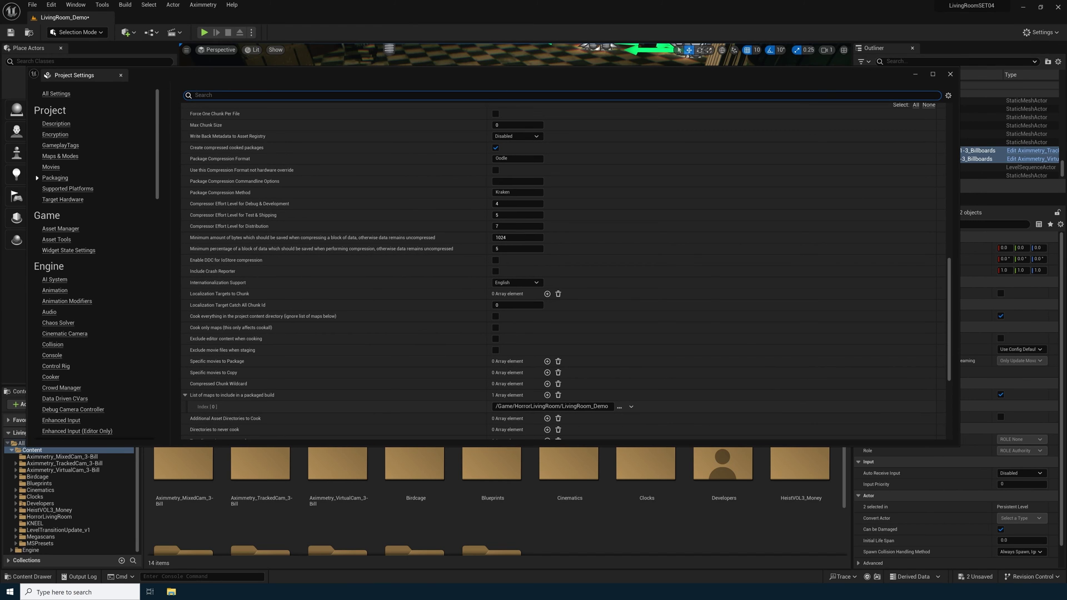
click(951, 74)
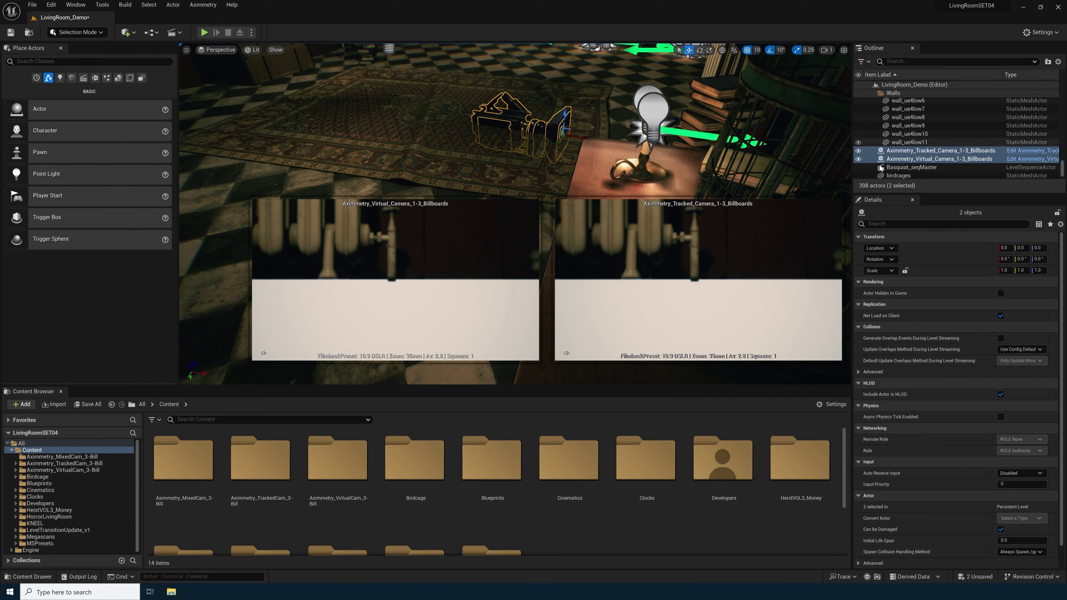
click(203, 7)
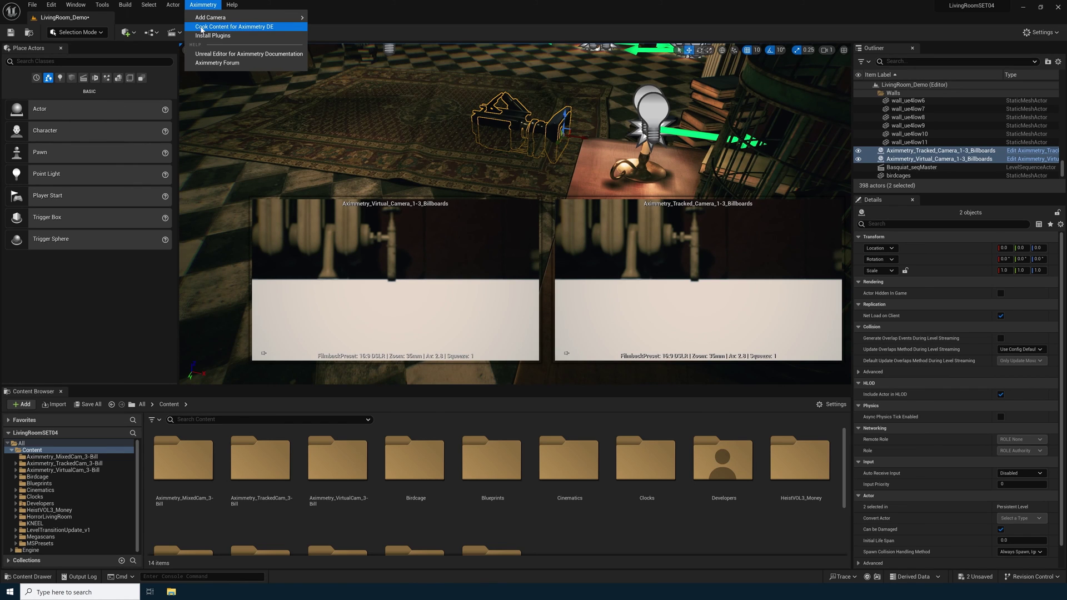
Step: Cook content for Aximmetry DE and show the output log to follow progress
click(256, 27)
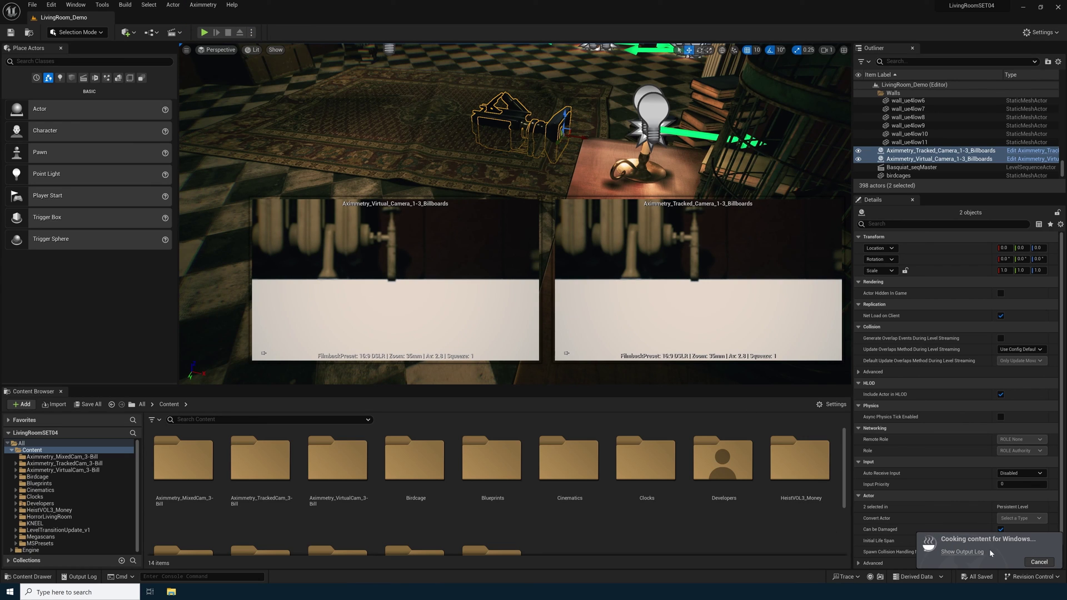
click(952, 553)
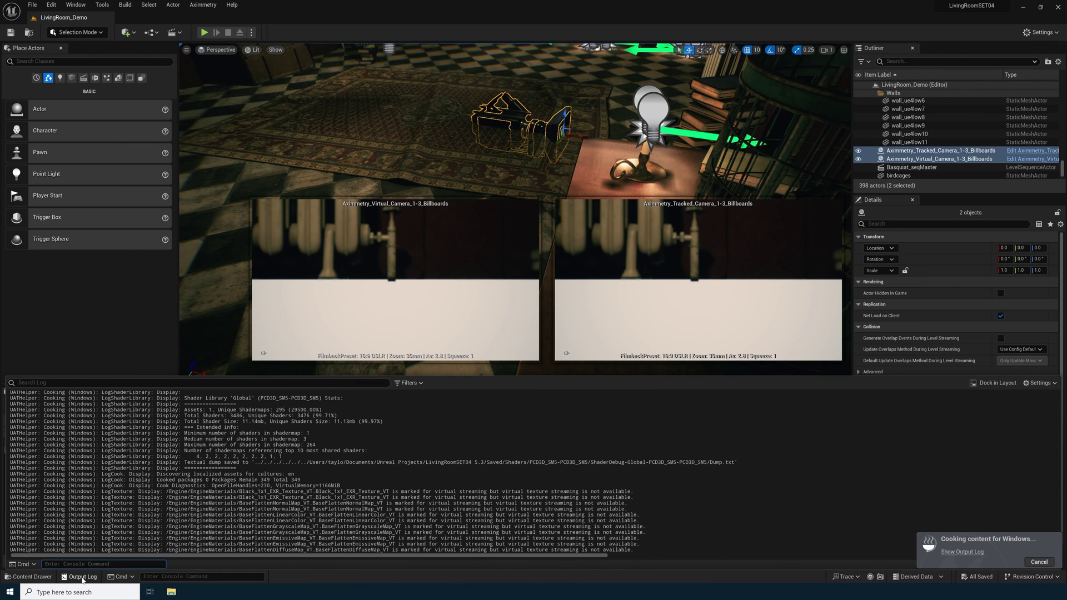
click(76, 4)
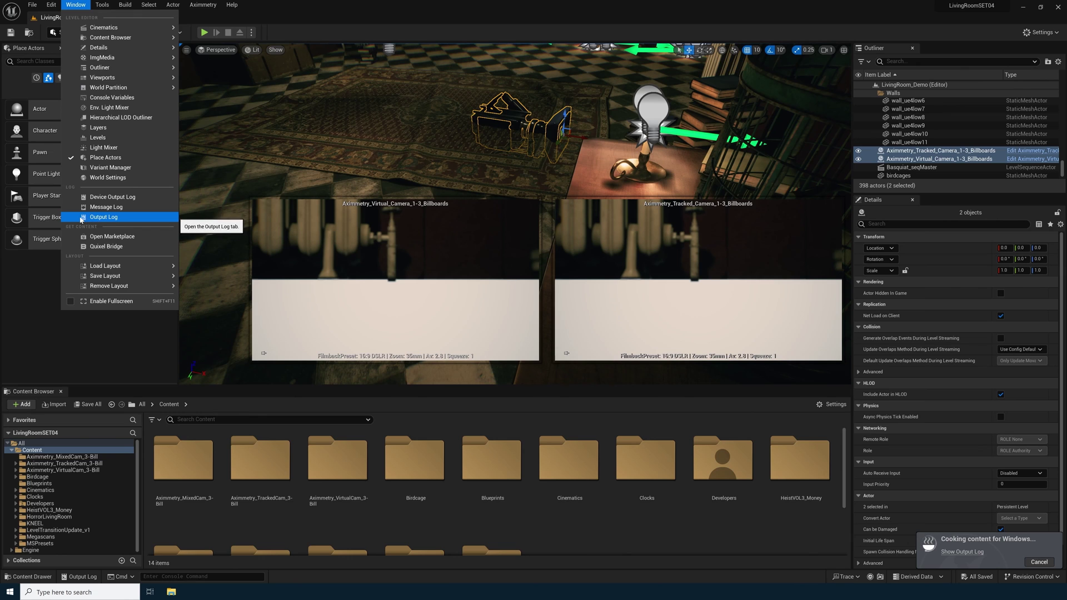
Step: Dock the Output Log as a tab and check that the cook ended with BUILD SUCCESSFUL
click(97, 218)
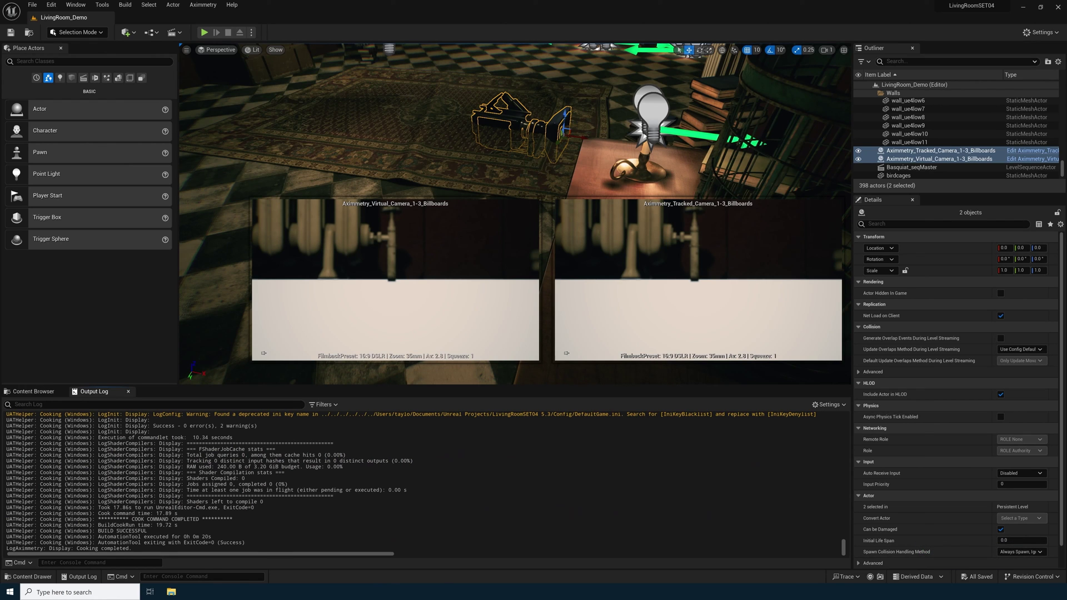
scroll(420, 482, up, 3)
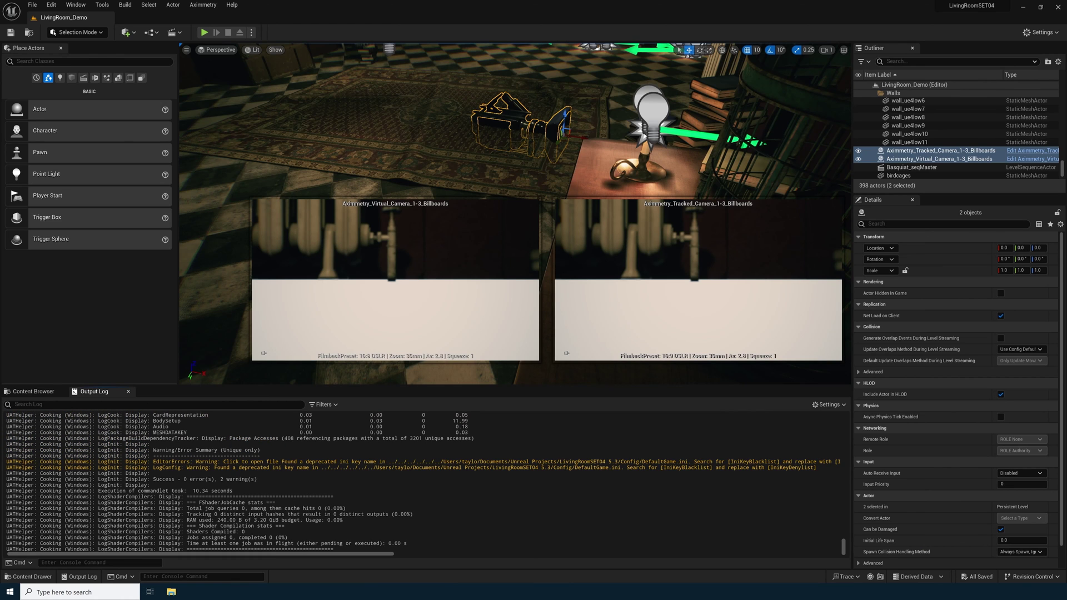
scroll(420, 482, up, 4)
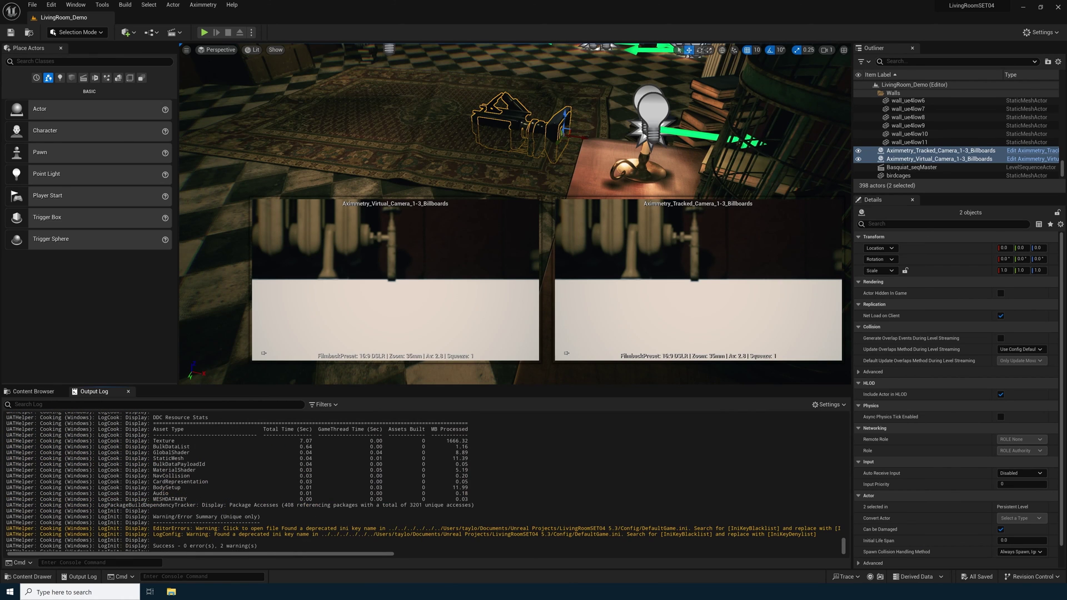
scroll(419, 482, down, 2)
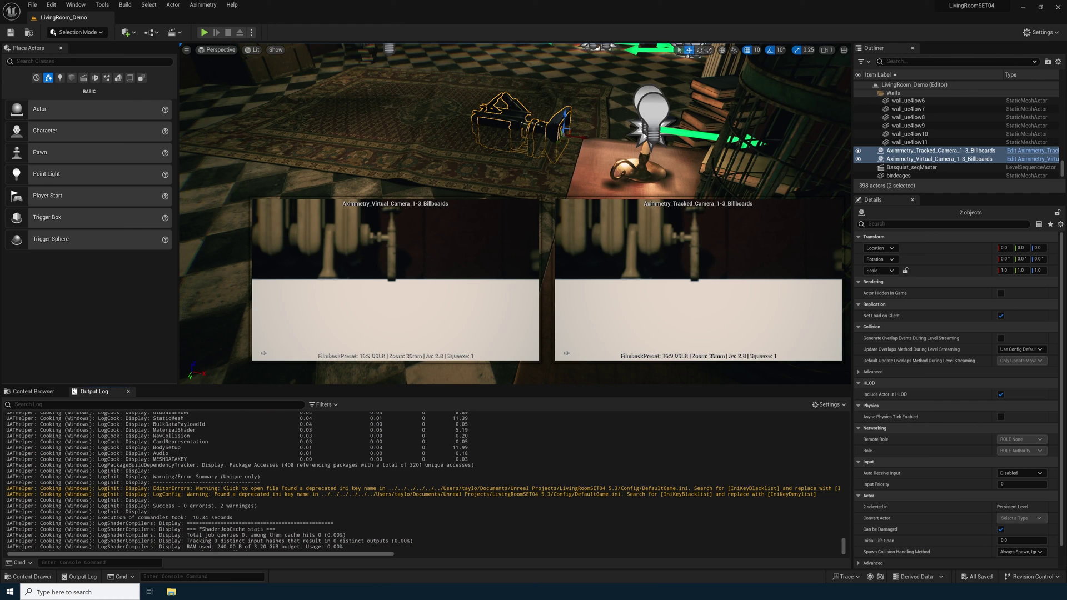
scroll(420, 482, down, 5)
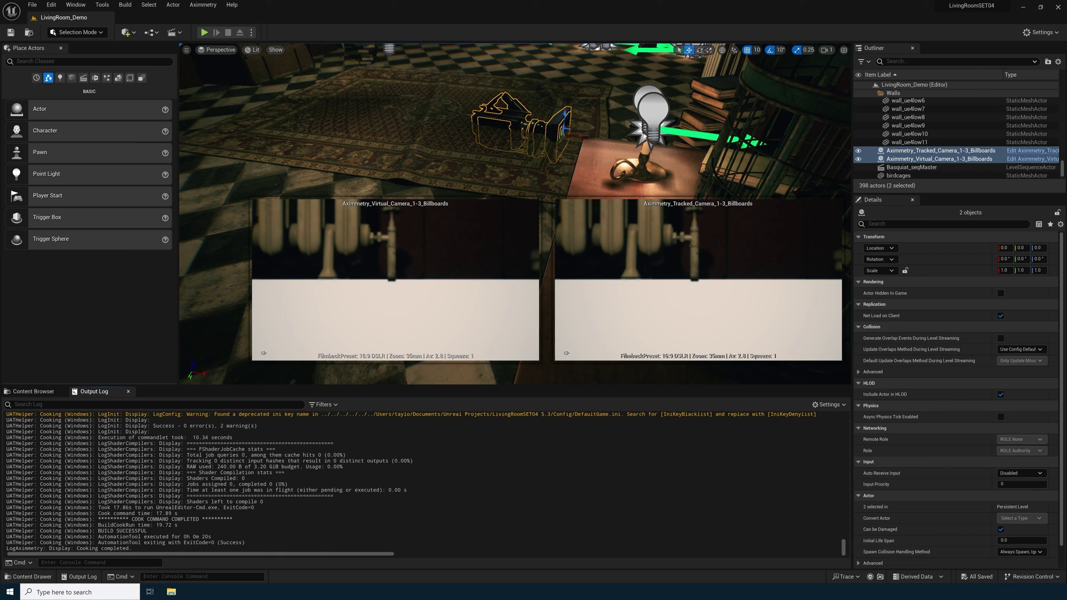
click(33, 5)
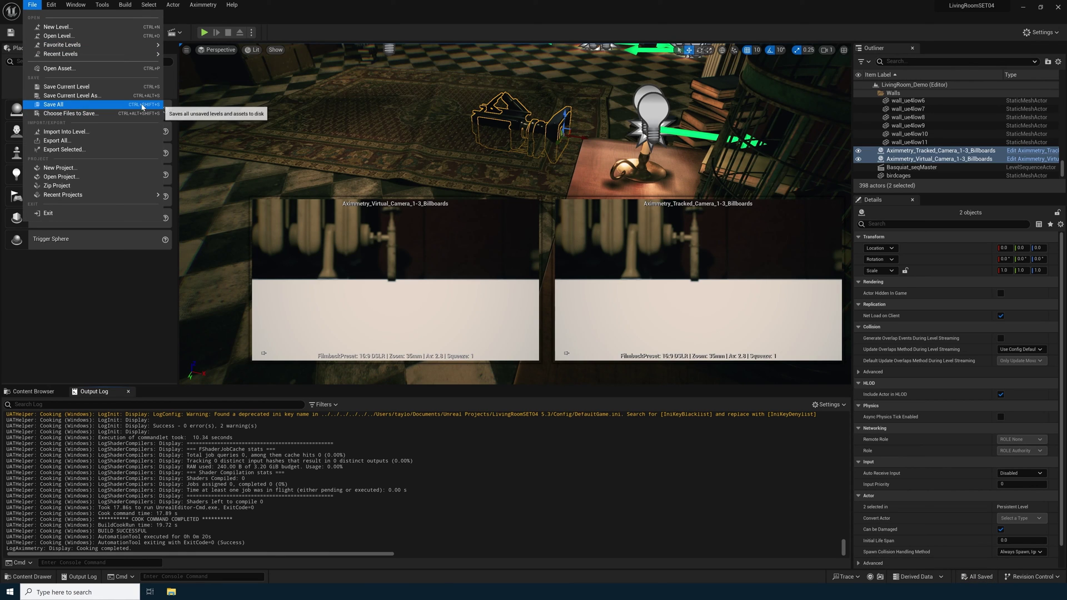
Step: Save all levels and assets, then close Unreal Editor for Aximmetry
click(975, 578)
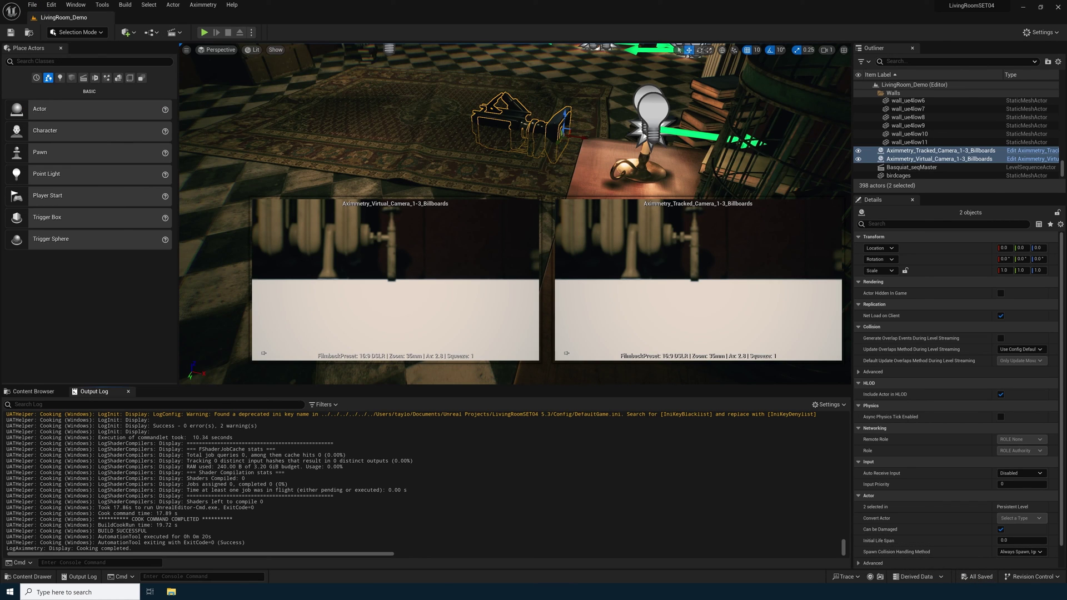
click(1058, 9)
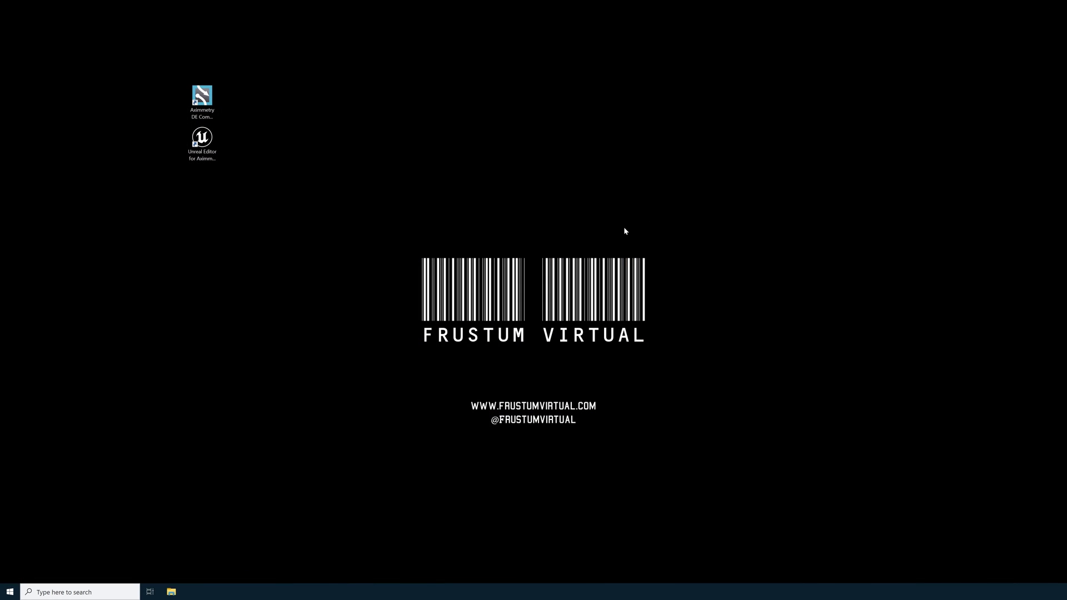
Step: Launch Aximmetry DE Composer from its desktop shortcut
double_click(201, 123)
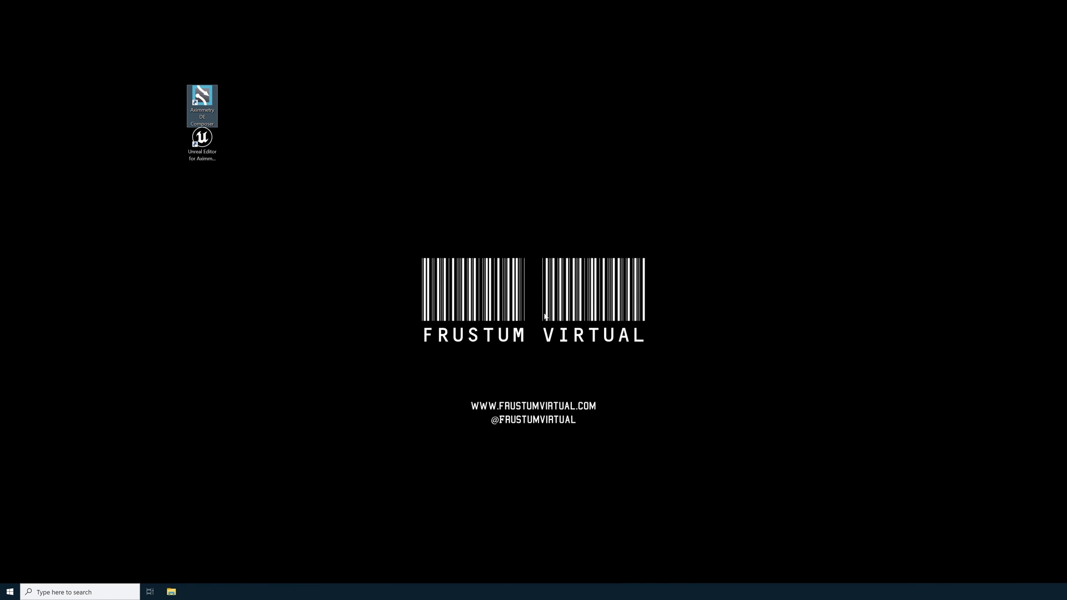